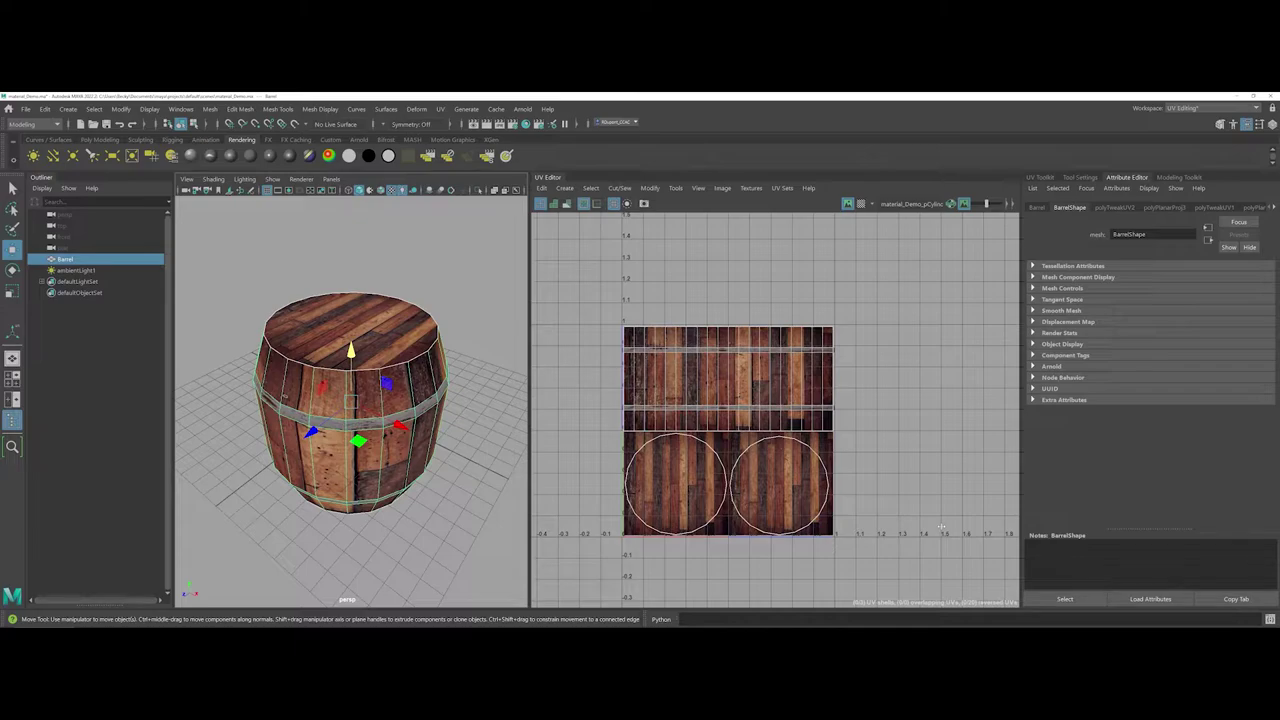
From the UV Editor's Image menu, switch to material_Demo_pCylinderShape1_Working.psd in Photoshop.
left_click(722, 188)
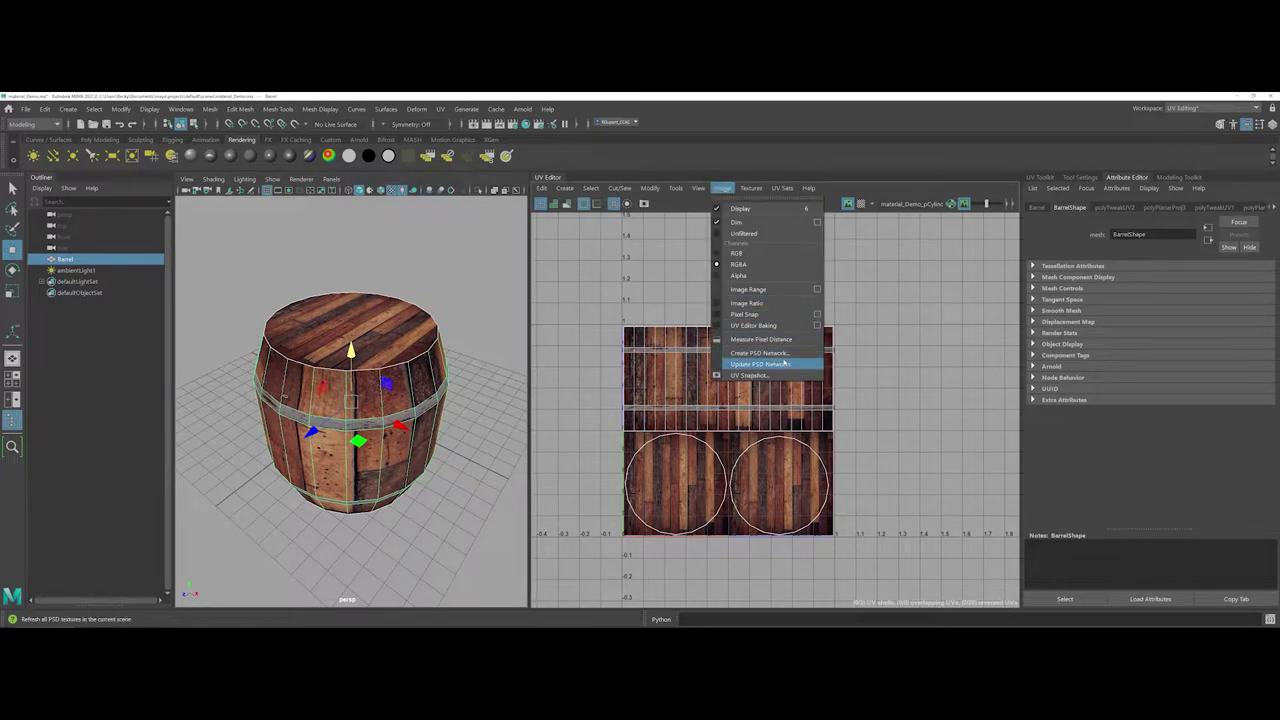
key("alt+Tab")
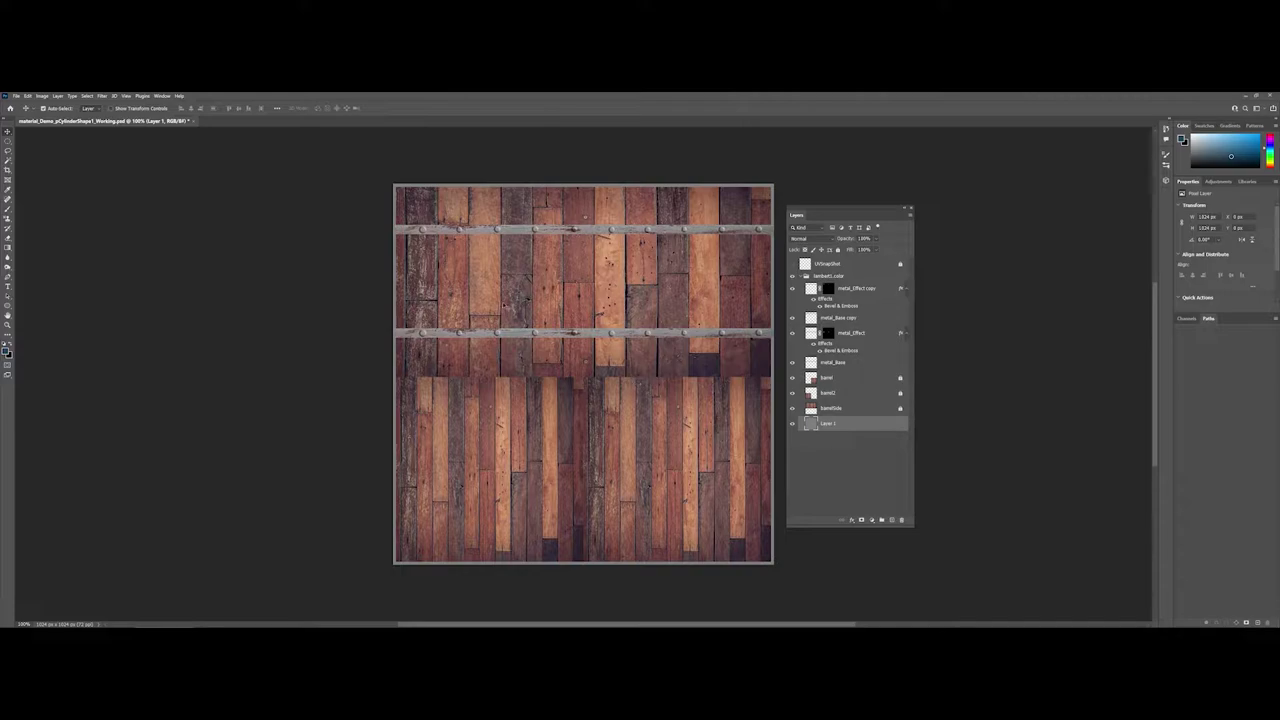
Show the UVSnapShot wireframe, inspect the upper planks and metal bands at 200%, then hide it.
left_click(794, 263)
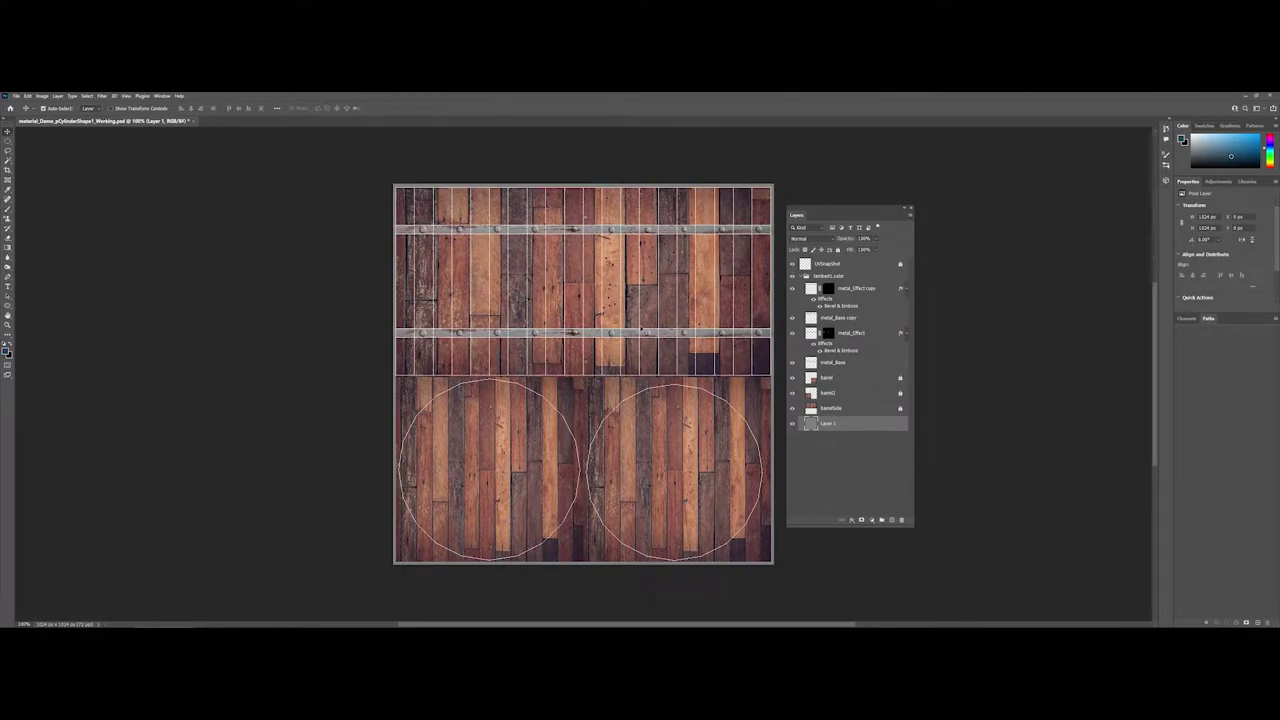
key("z")
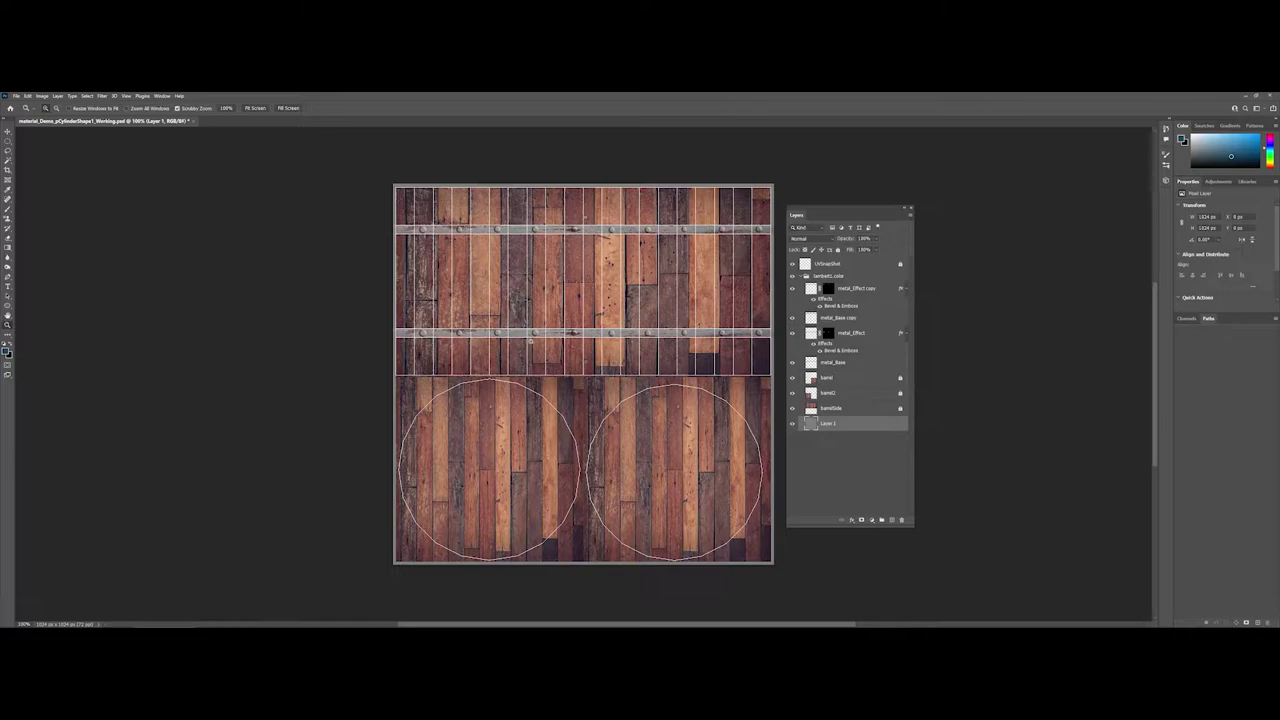
left_click(560, 342)
left_click_drag(543, 330, 419, 433)
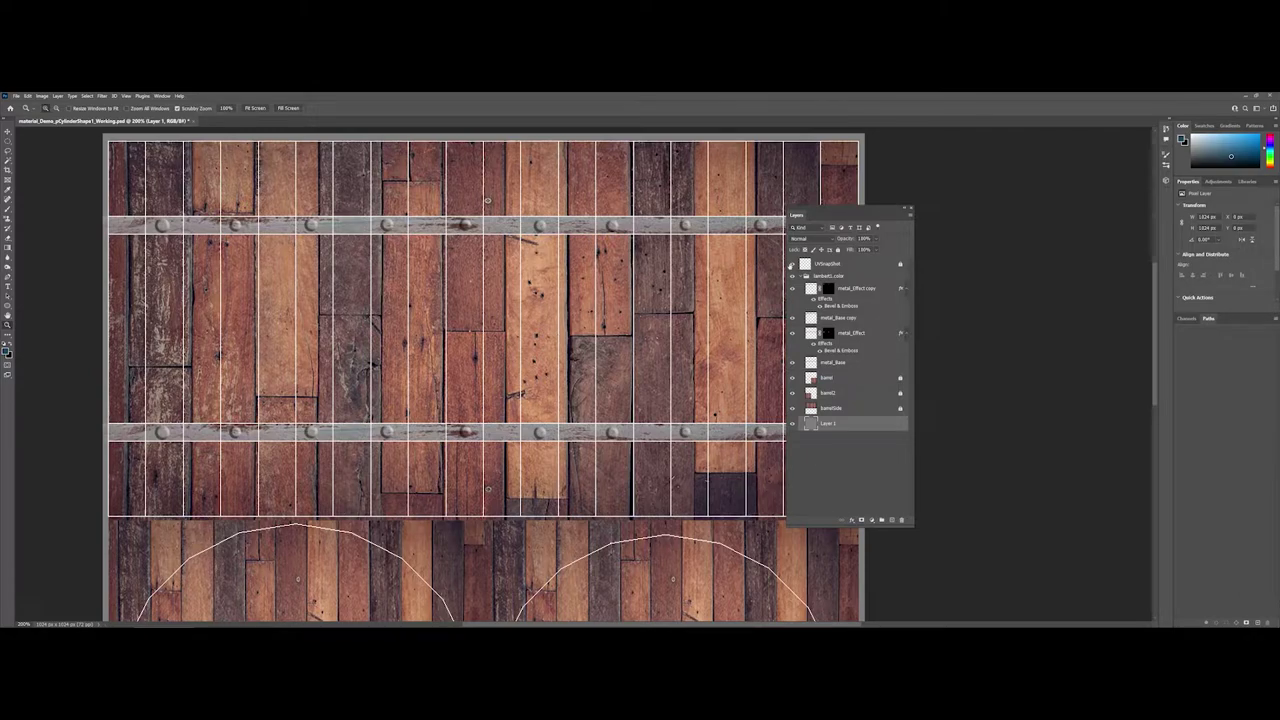
left_click(791, 263)
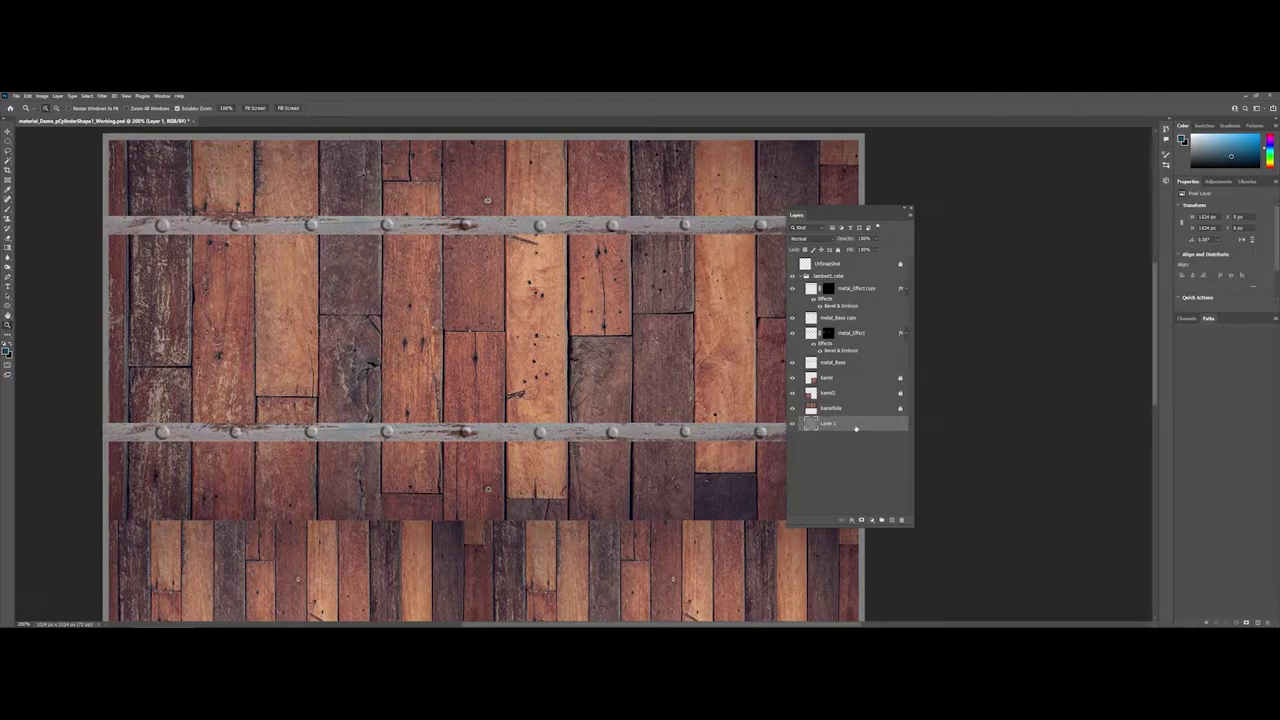
Delete Layer 1, turn the UVSnapShot wireframe back on, and move the Layers panel aside.
left_click(902, 520)
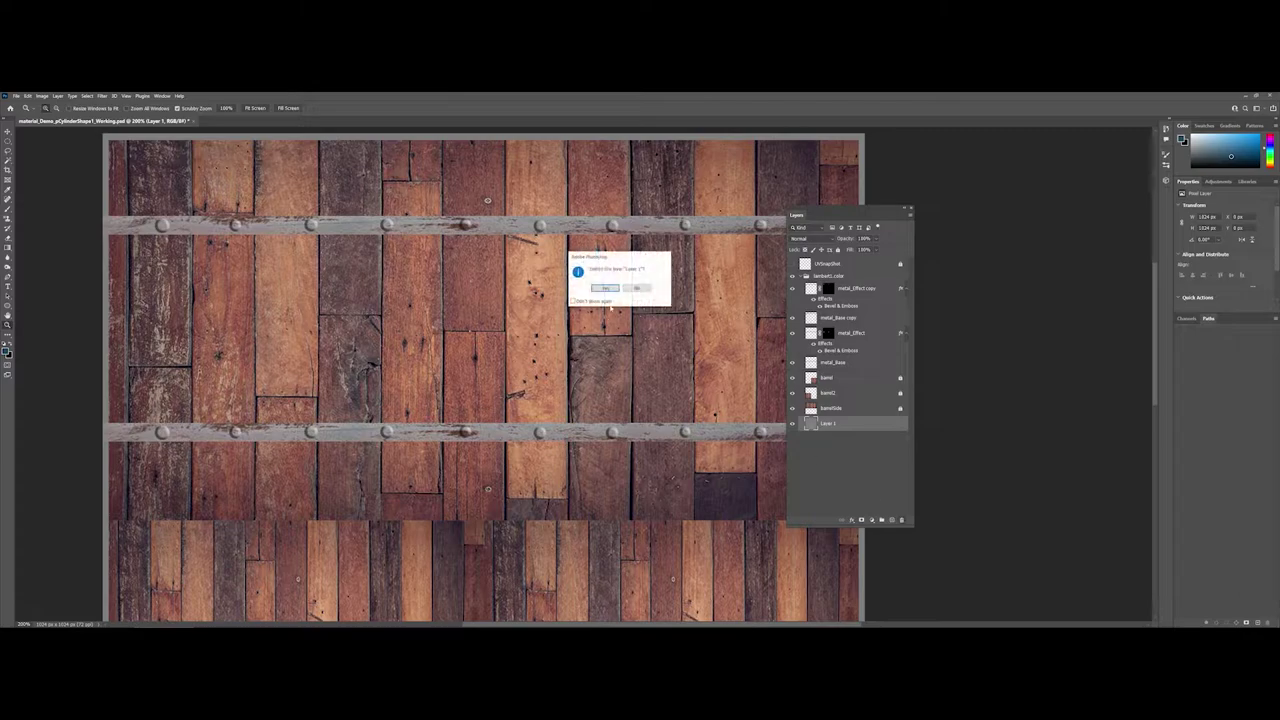
left_click(605, 292)
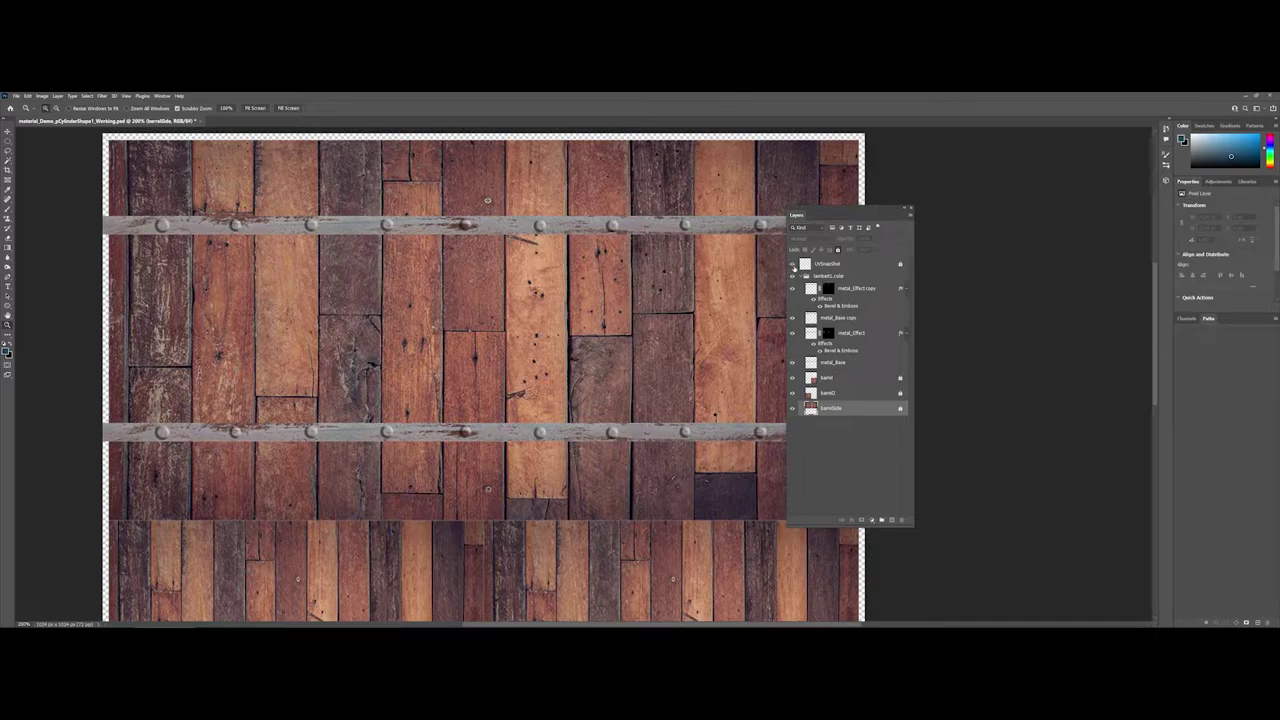
left_click(793, 264)
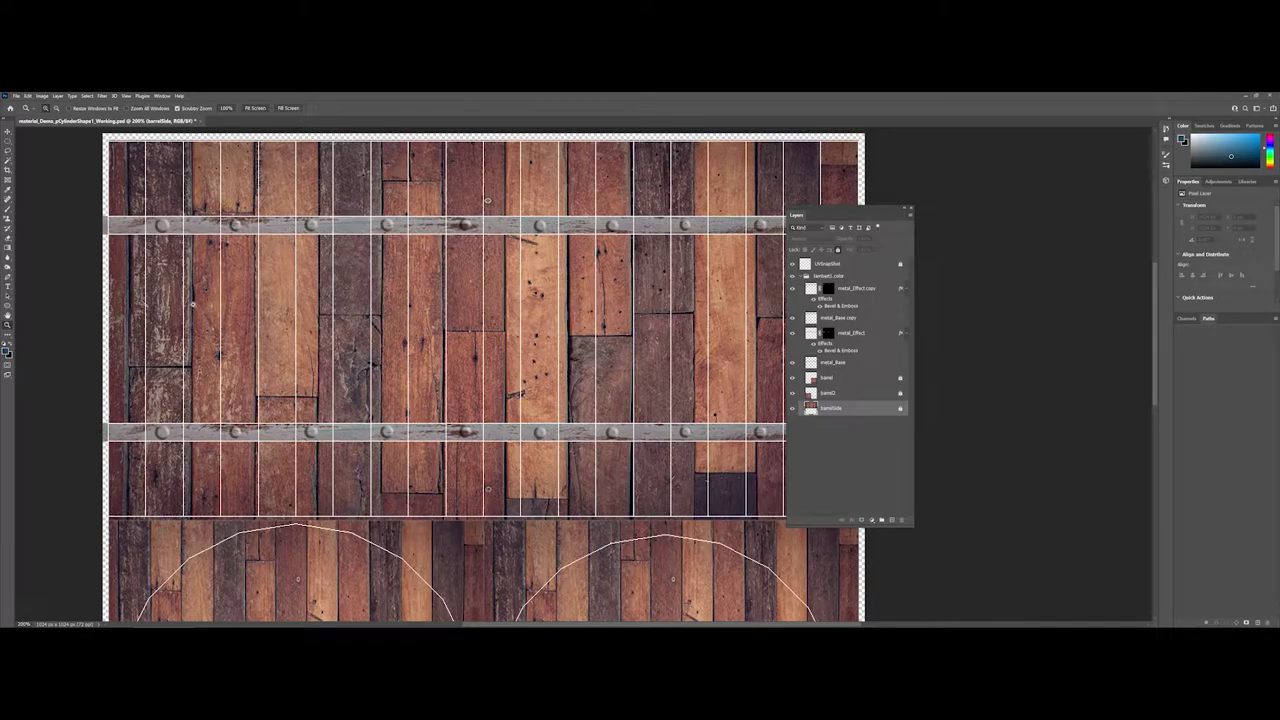
left_click_drag(817, 212, 954, 245)
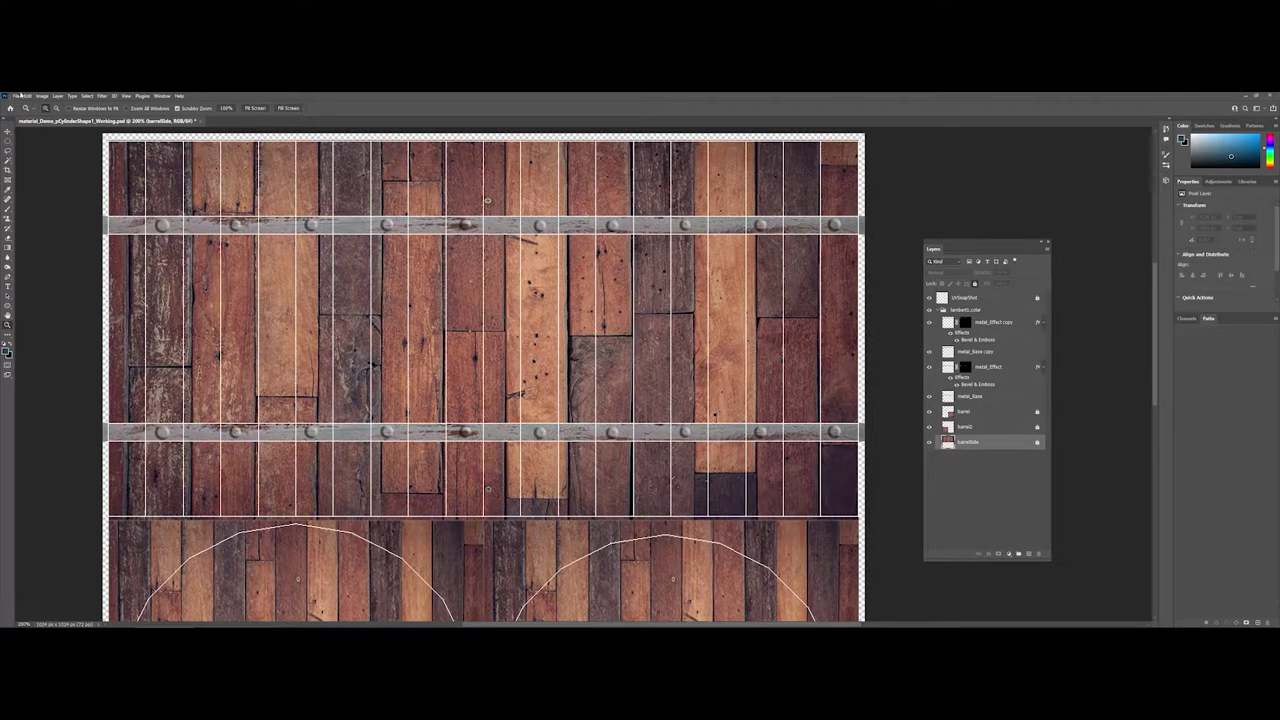
Save the texture, save a copy as material_Demo_barrel_Applied.psd, and return to Maya.
left_click(13, 95)
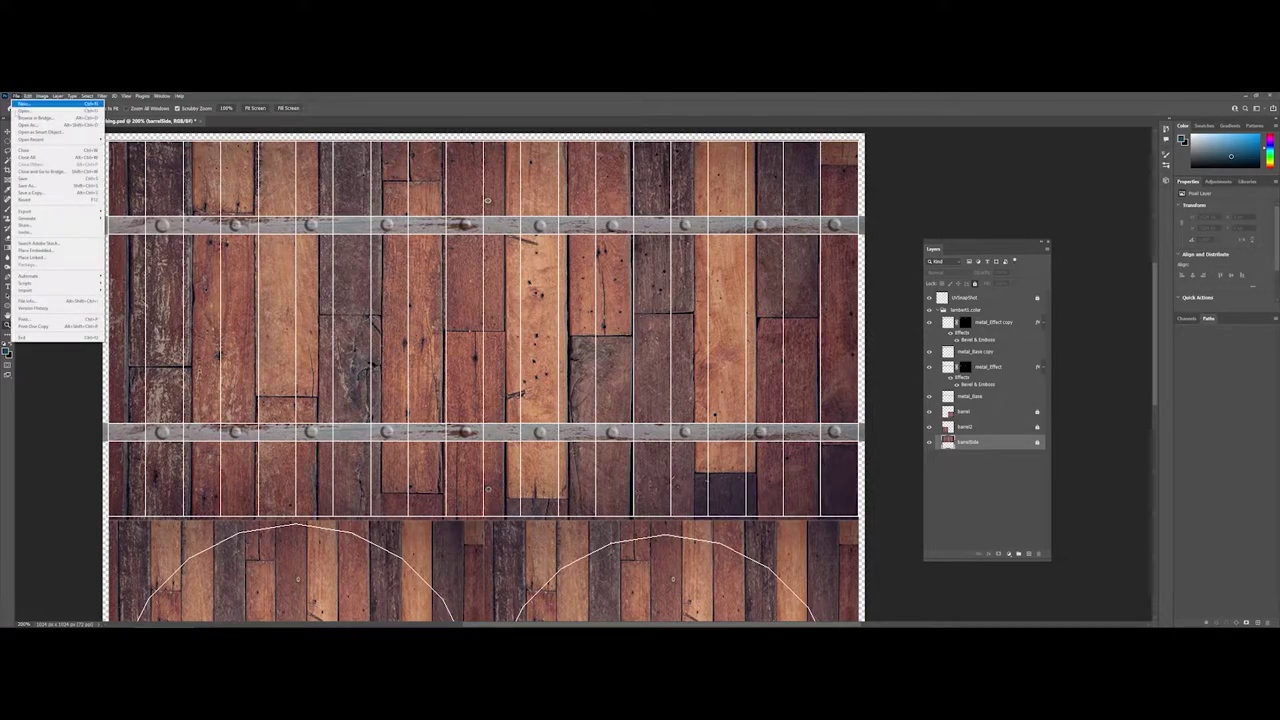
left_click(20, 179)
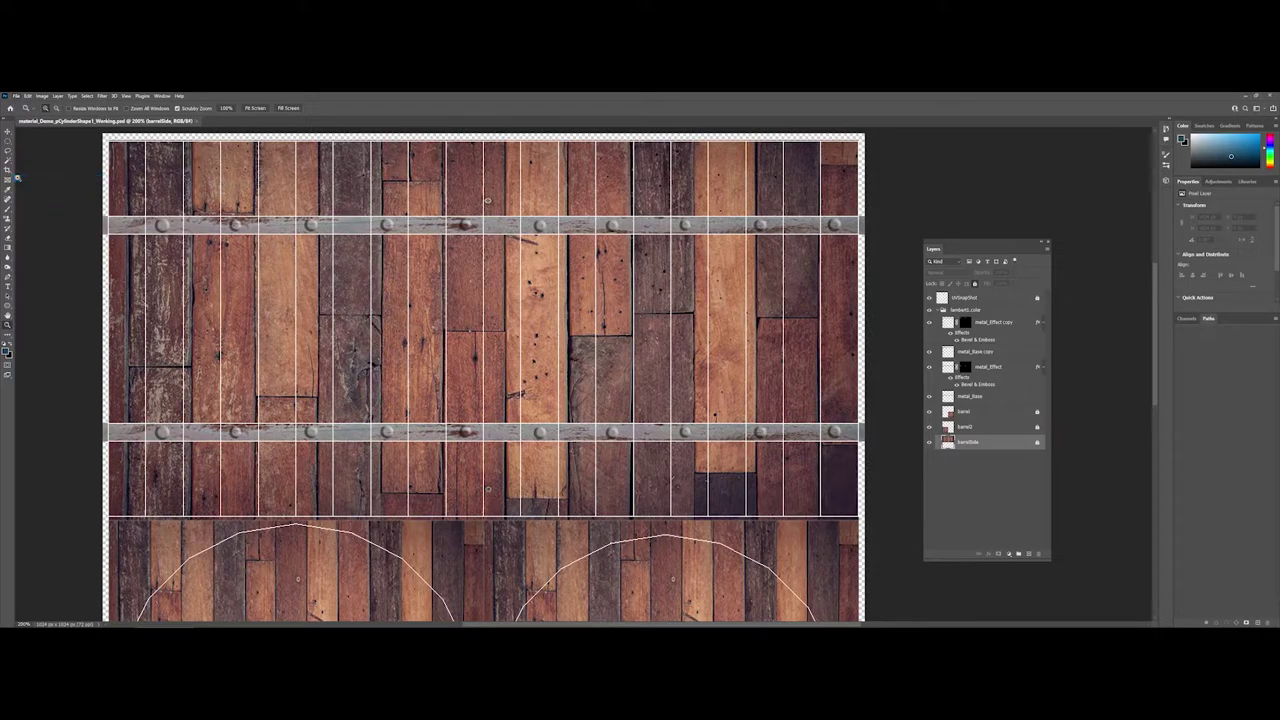
left_click(15, 95)
left_click(22, 186)
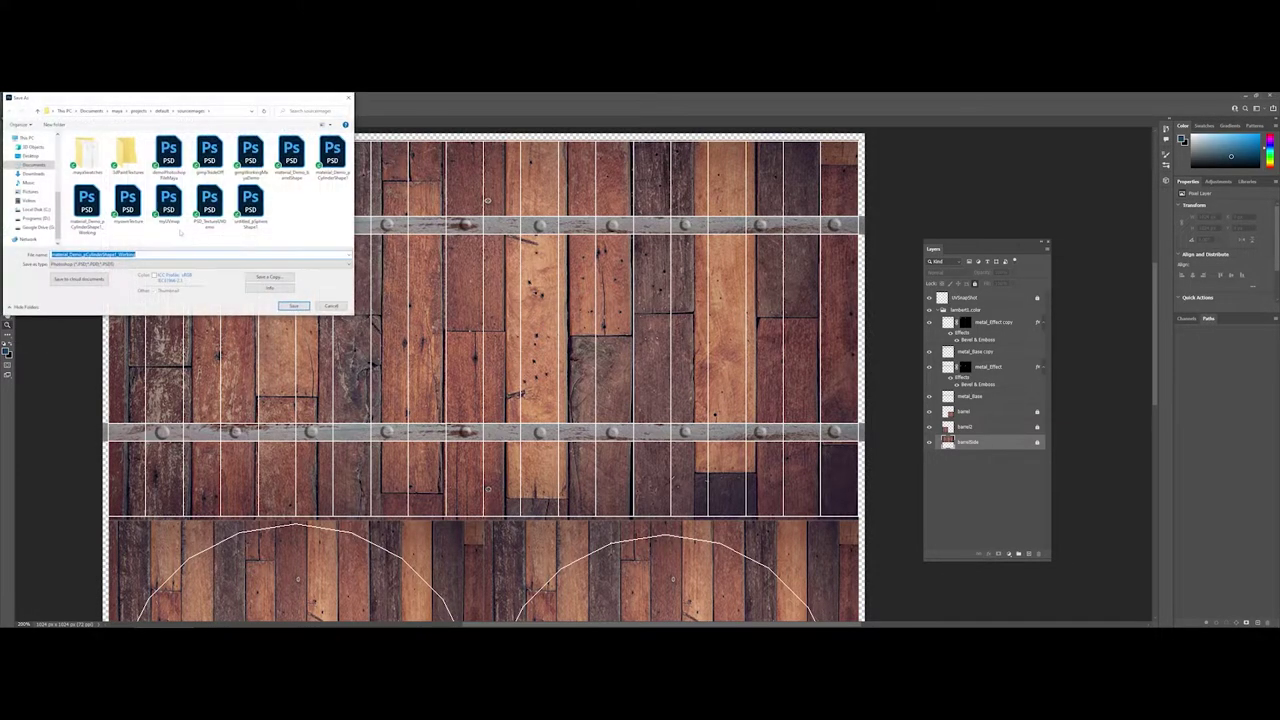
left_click(158, 254)
left_click_drag(138, 255, 118, 255)
key("BackSpace")
key("BackSpace")
key("BackSpace")
key("BackSpace")
key("BackSpace")
key("BackSpace")
key("BackSpace")
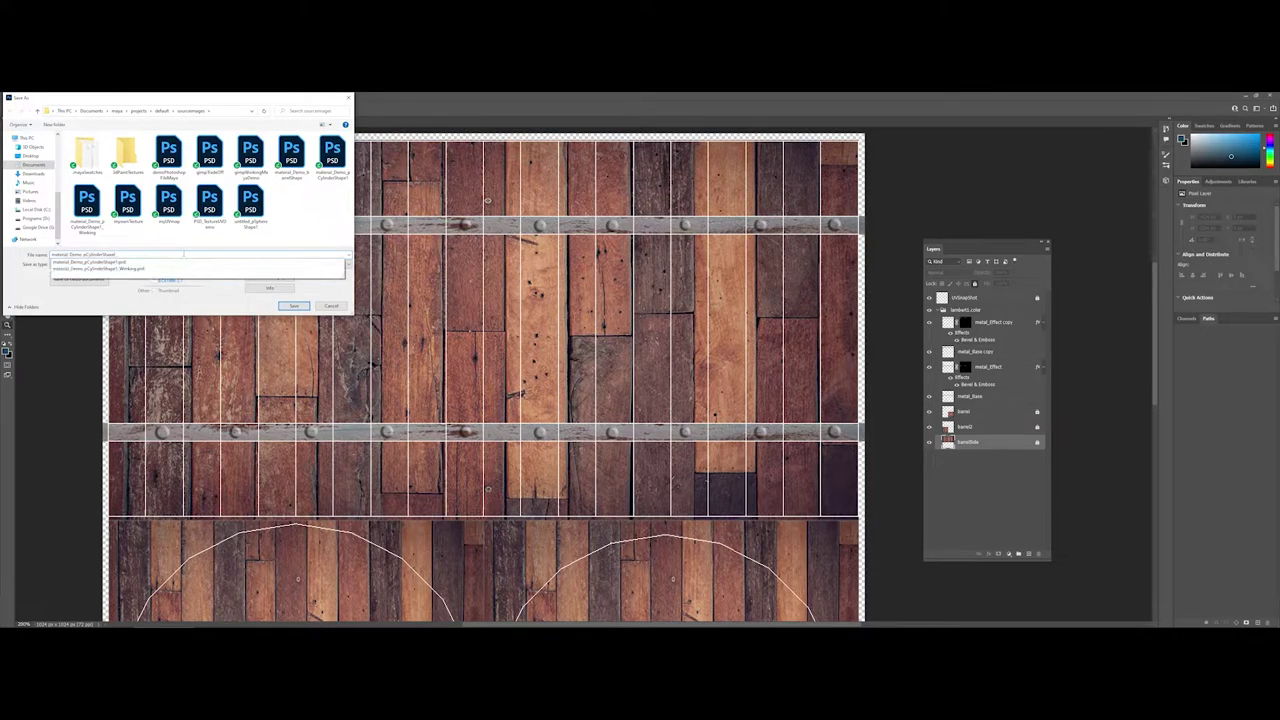
key("BackSpace")
key("BackSpace")
key("BackSpace")
key("BackSpace")
type("barrel_Atlas")
key("Return")
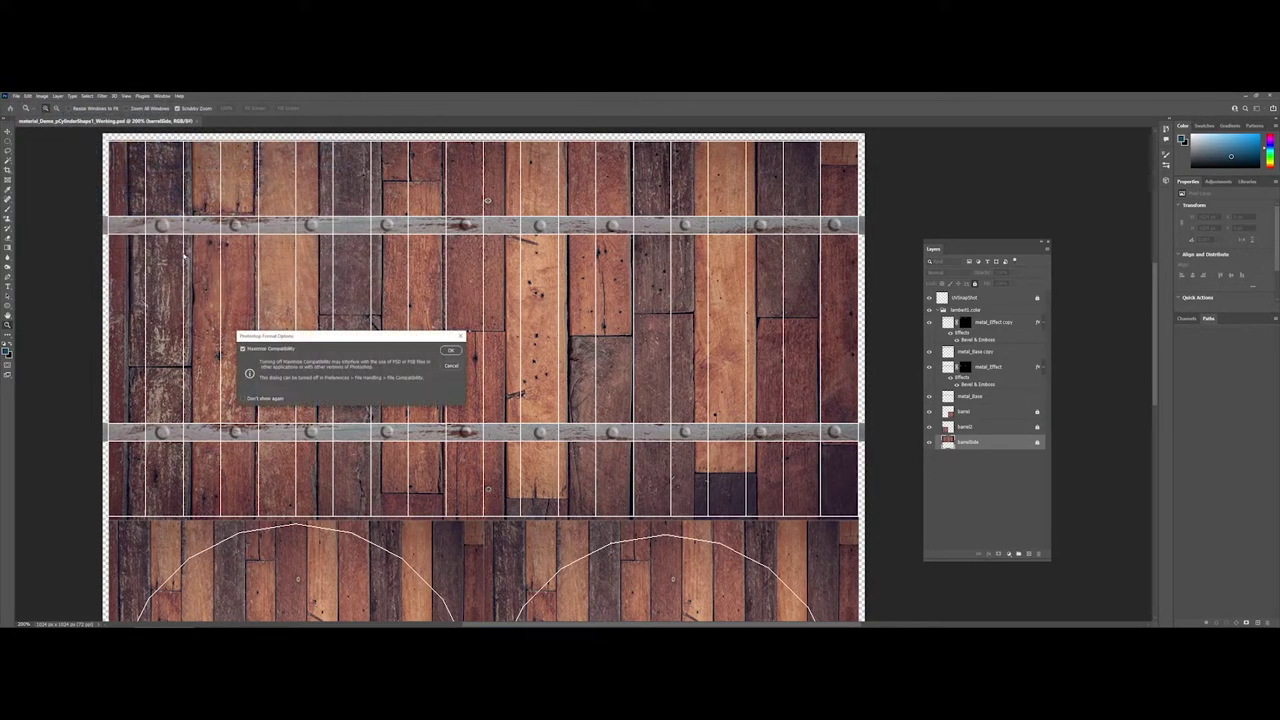
key("alt+Tab")
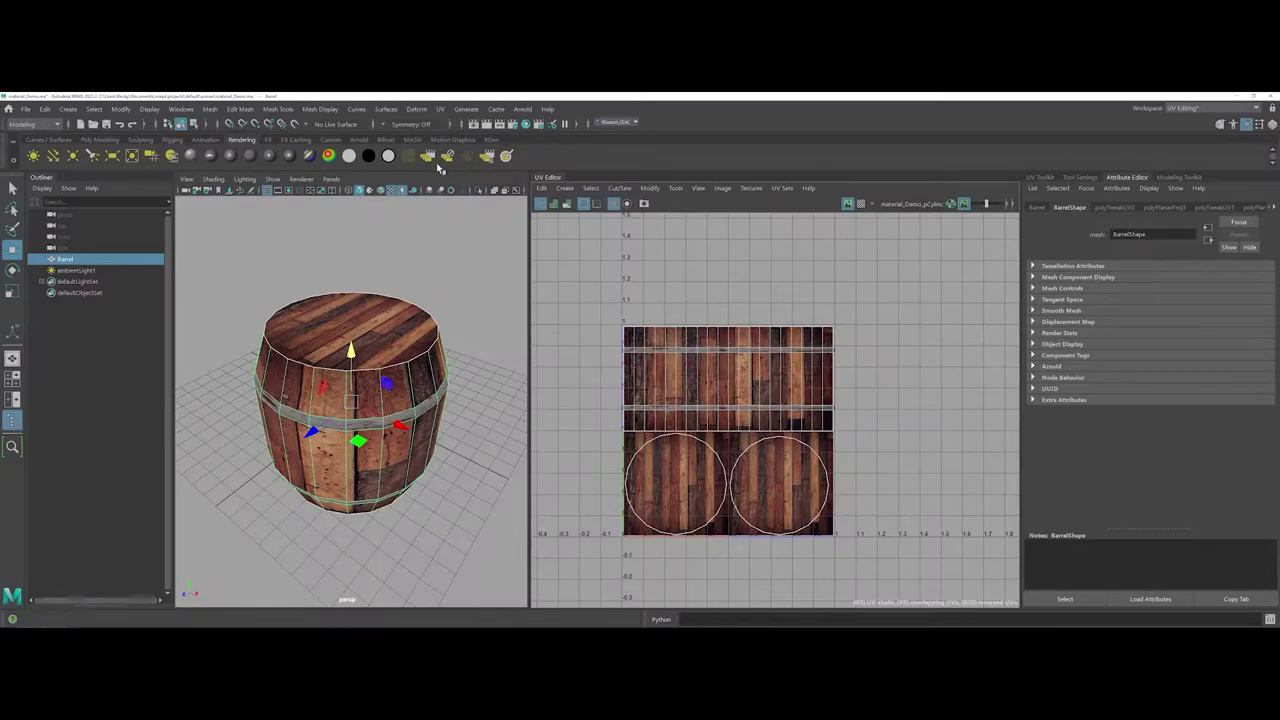
Create a Lambert material in Hypershade via the 'Lam' search and delete the extra lambert2SG.
left_click(525, 126)
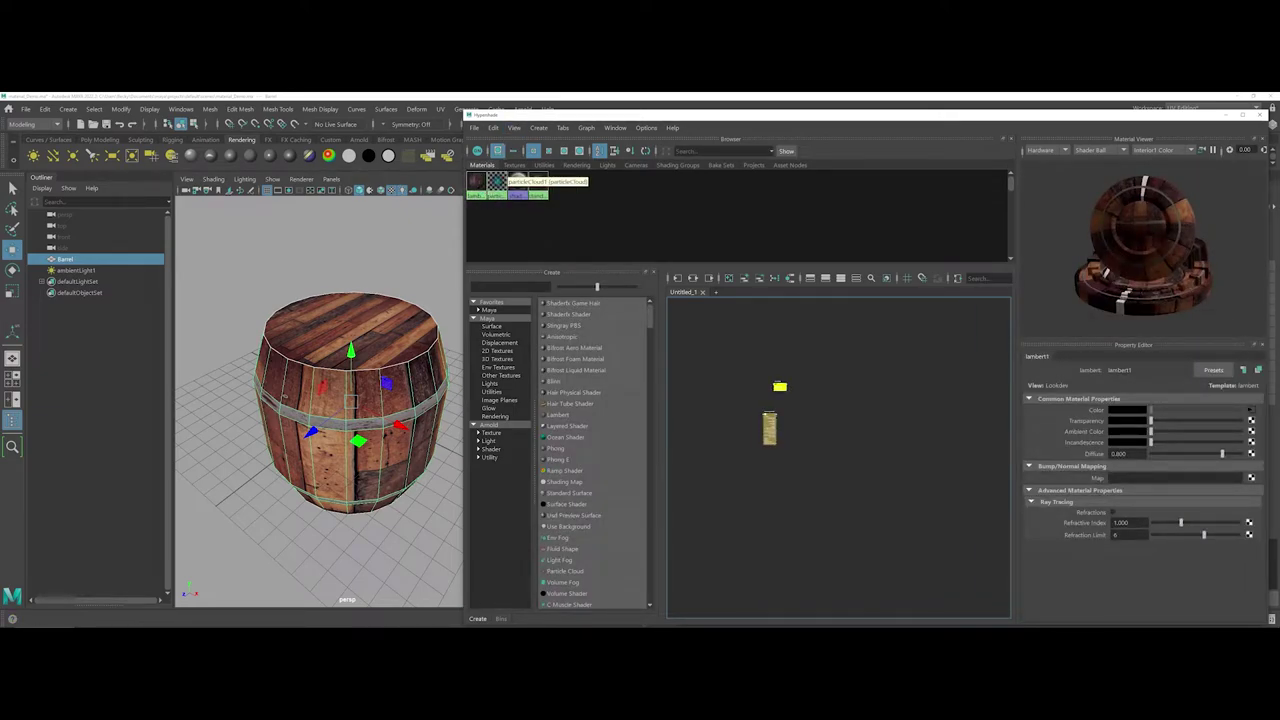
type("Lam")
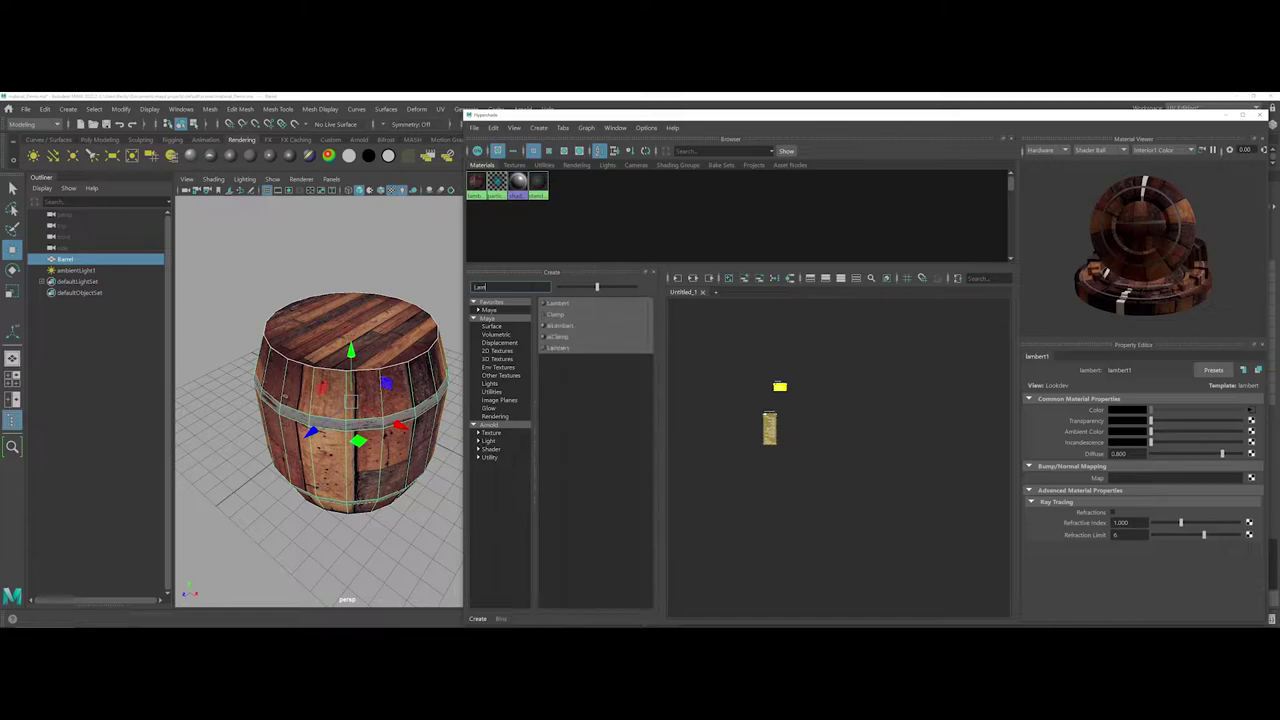
left_click(554, 303)
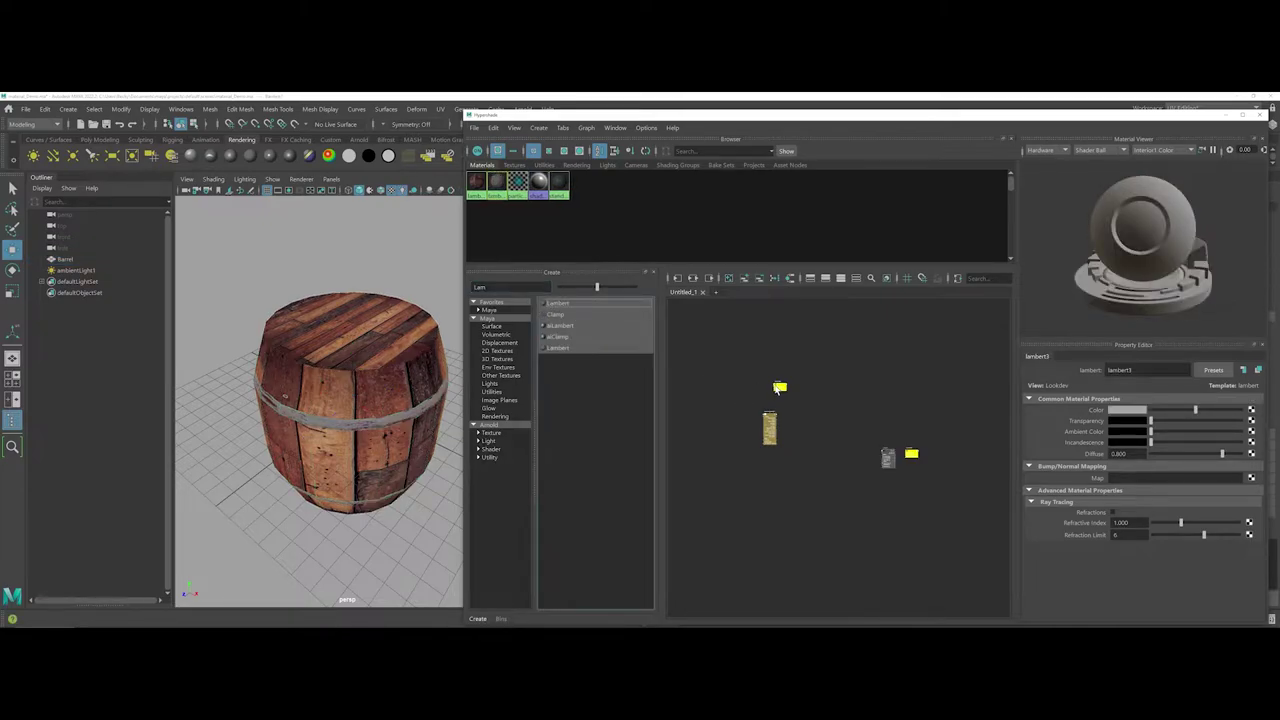
left_click(779, 387)
key("Delete")
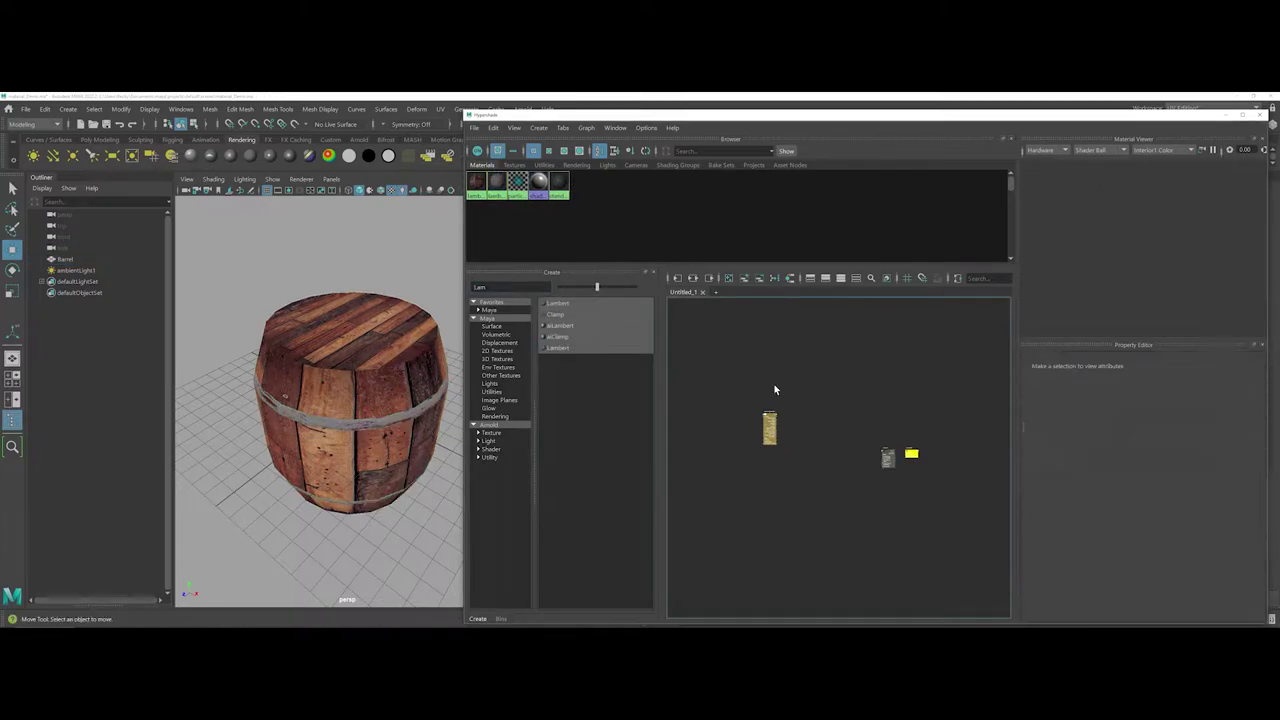
Arrange the lambert3 and lambert3SG nodes in the graph, leaving lambert3 selected.
left_click_drag(834, 420, 768, 378)
scroll(768, 378, "up", 5)
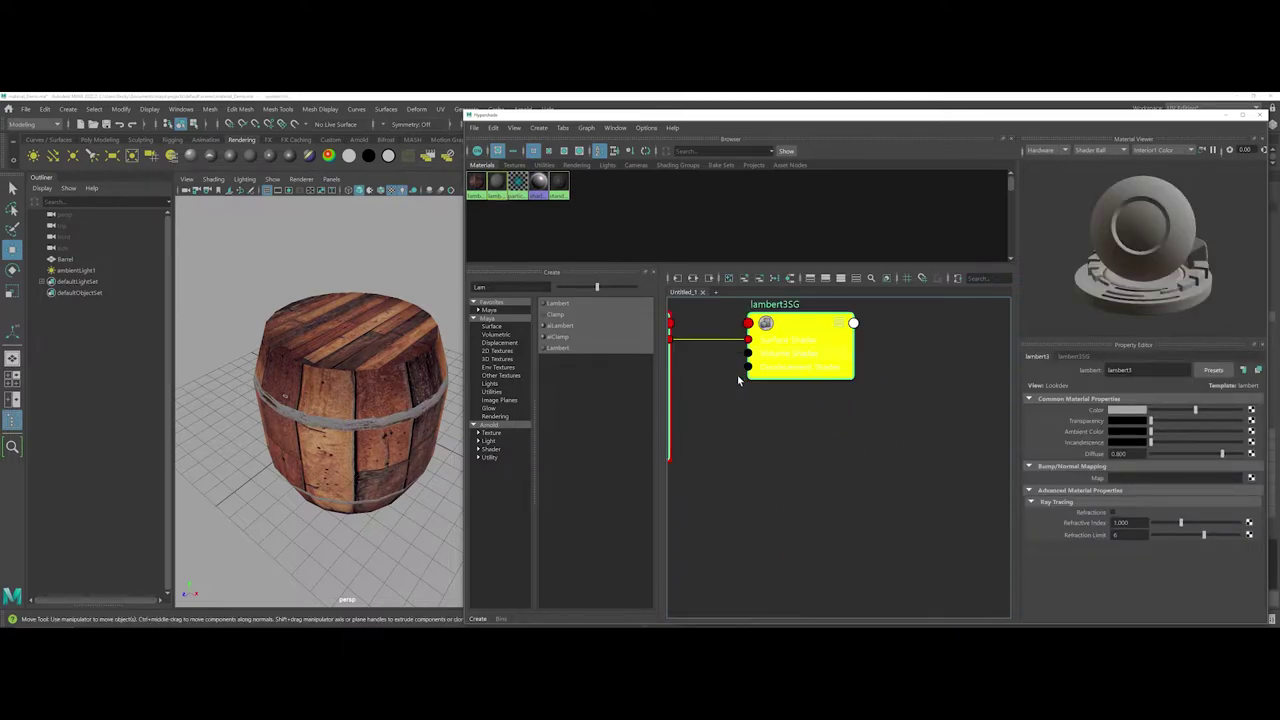
left_click(780, 418)
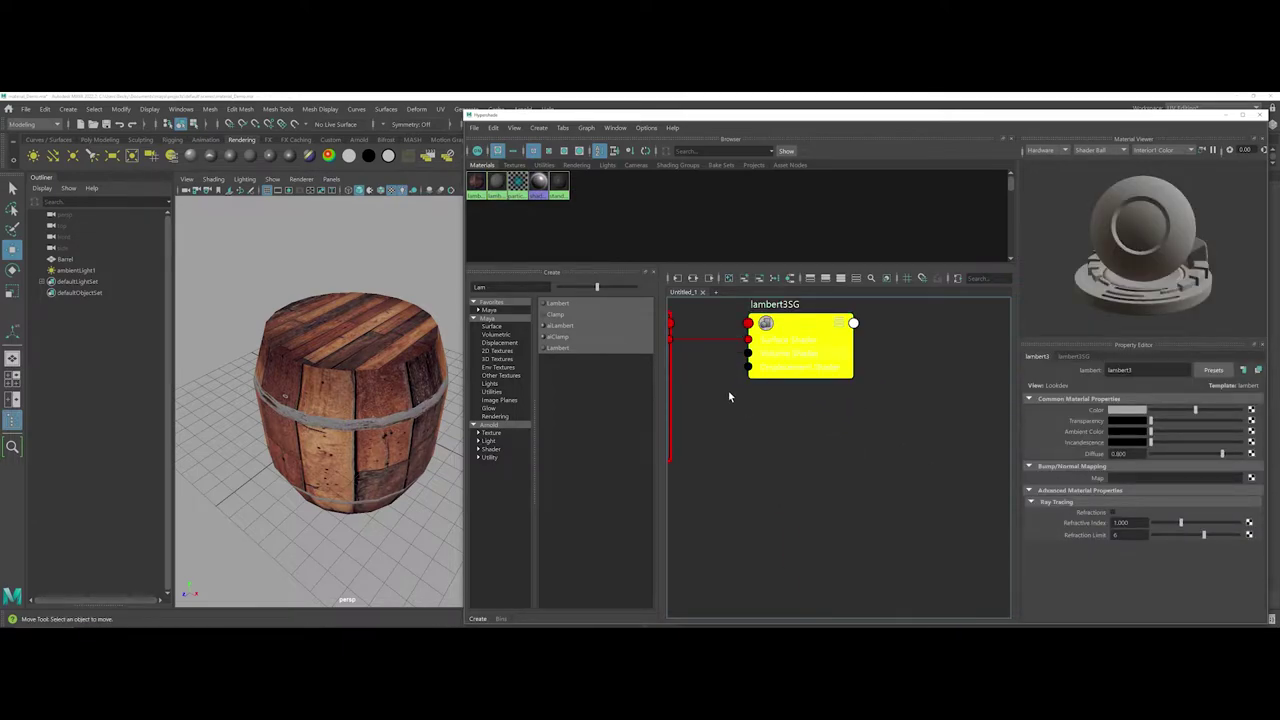
middle_click_drag(728, 390, 841, 438, "alt")
scroll(841, 438, "down", 2)
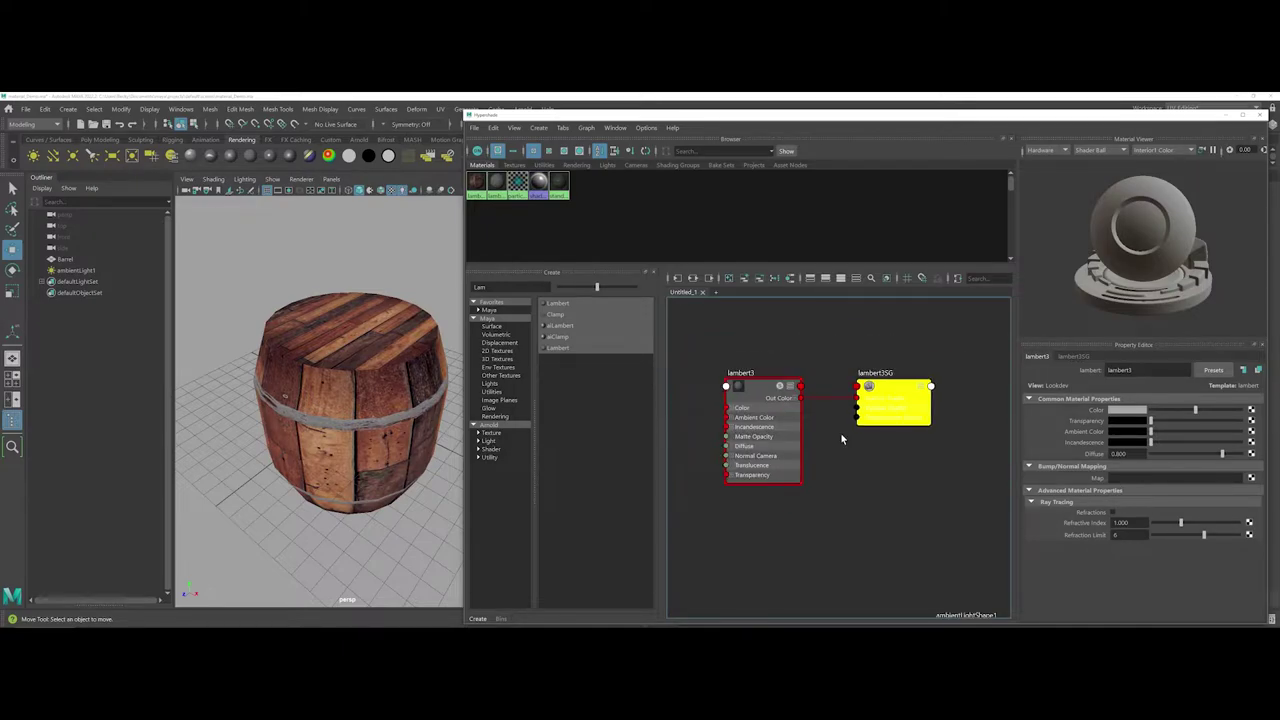
left_click(885, 408)
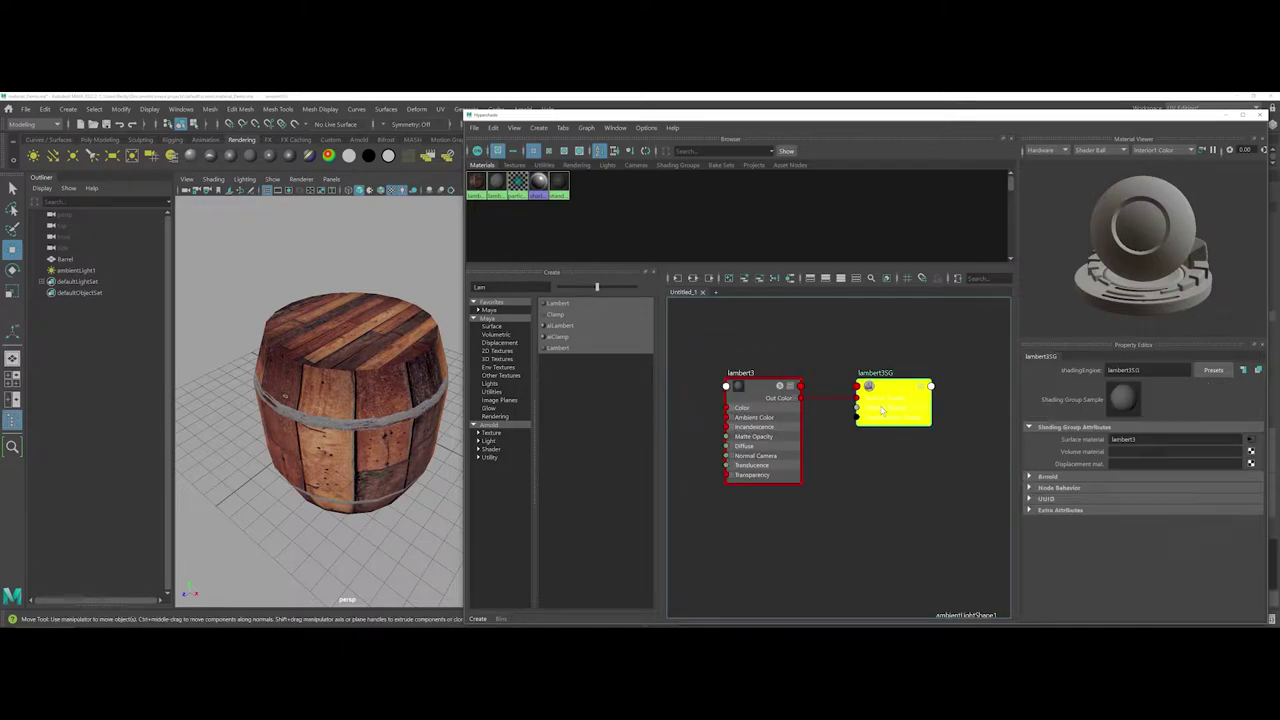
left_click(734, 389)
Add a PSD file texture to lambert3's Color, loading material_Demo_barrel_Applied.psd.
left_click(1250, 412)
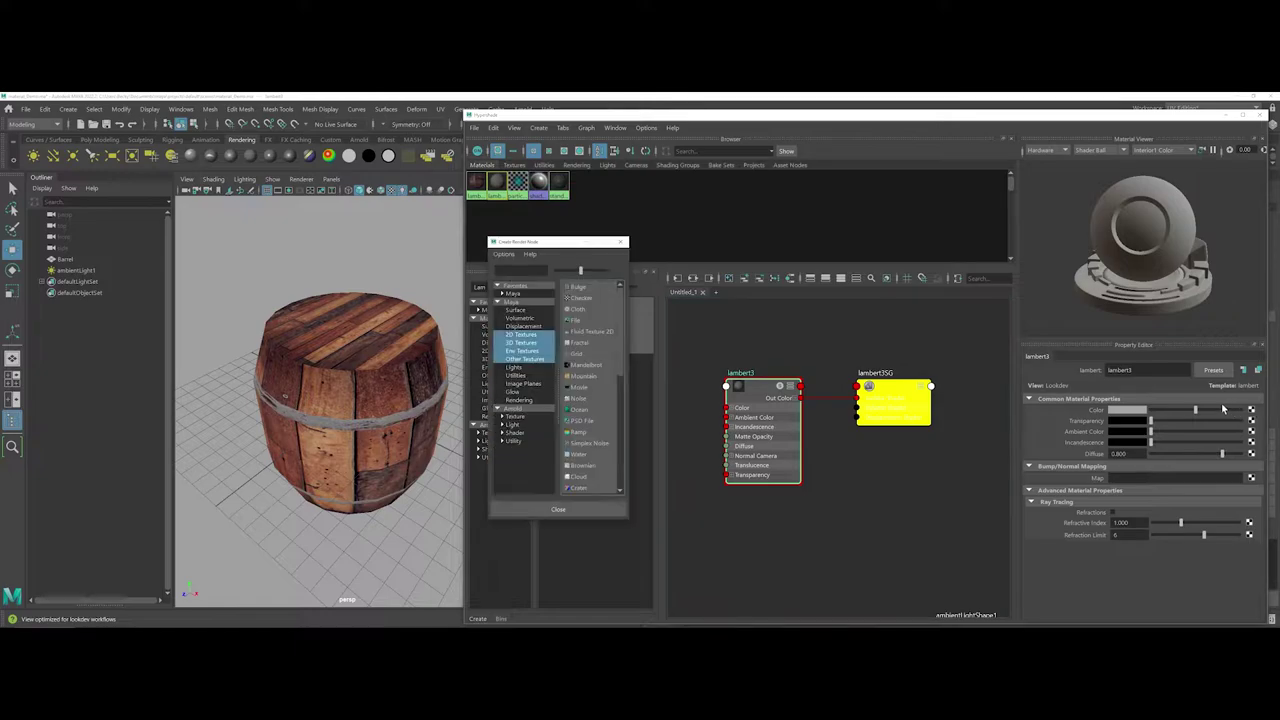
left_click(576, 420)
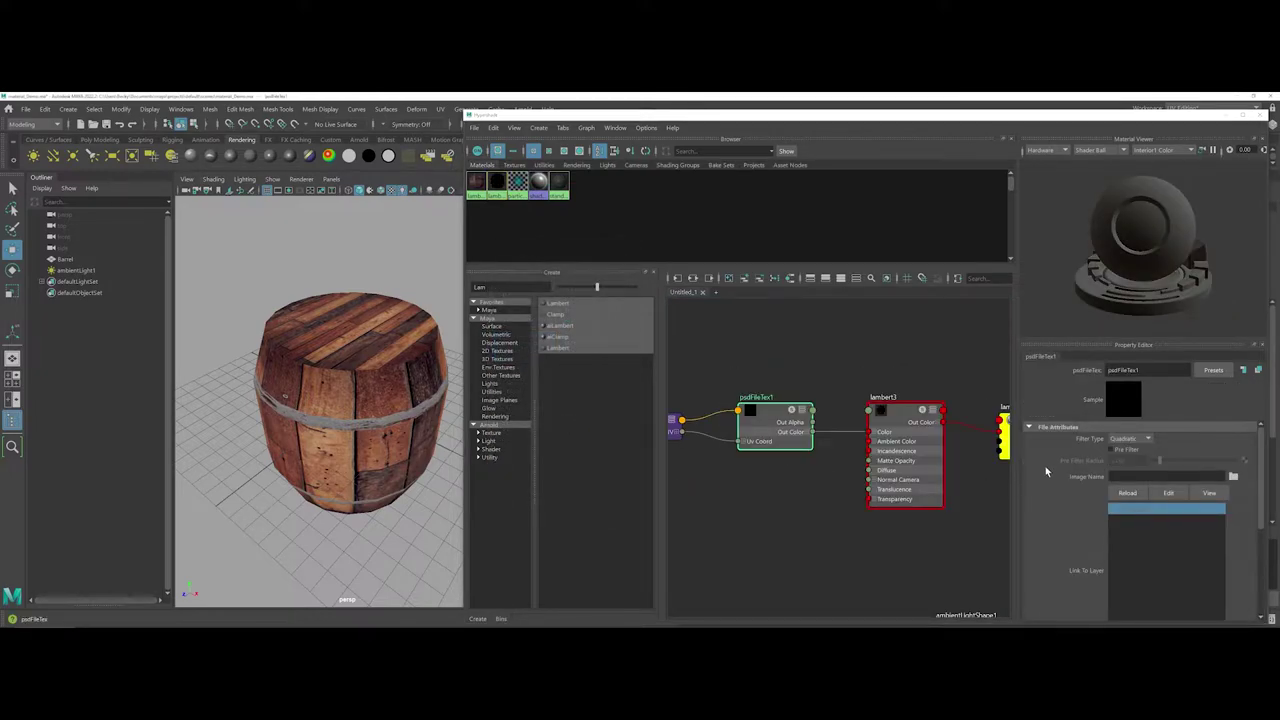
left_click(1232, 478)
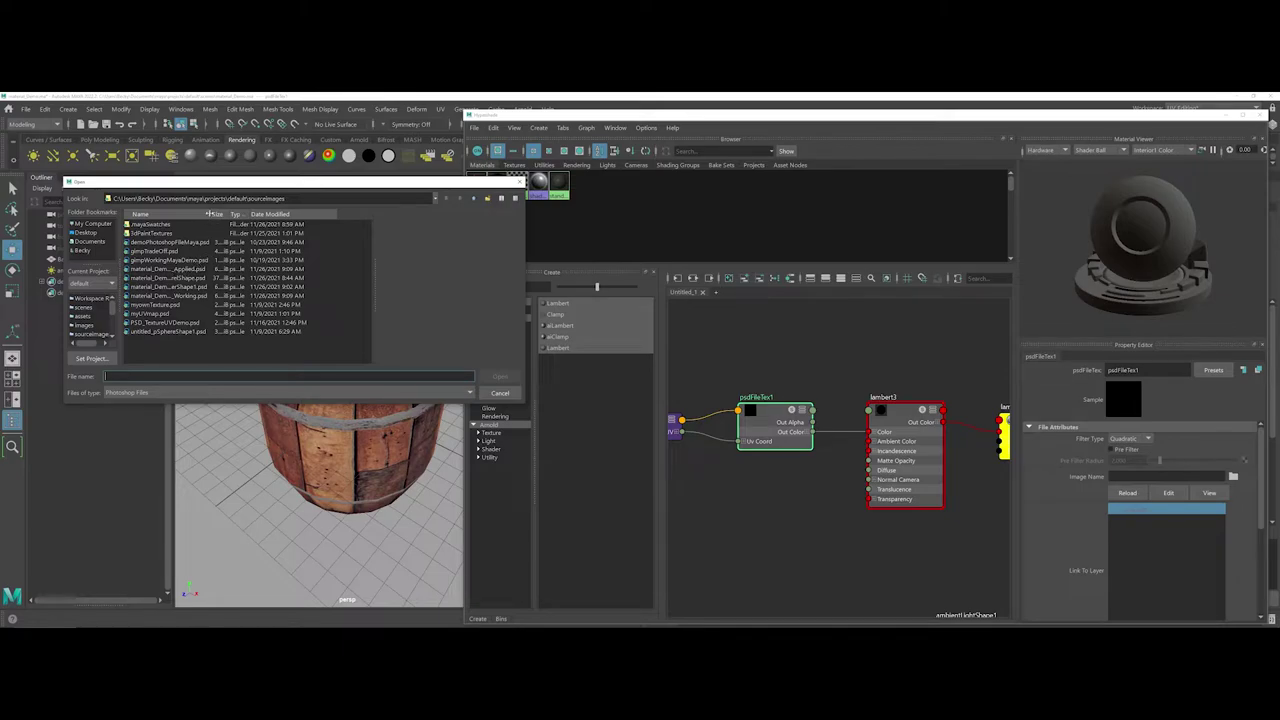
left_click_drag(211, 214, 268, 214)
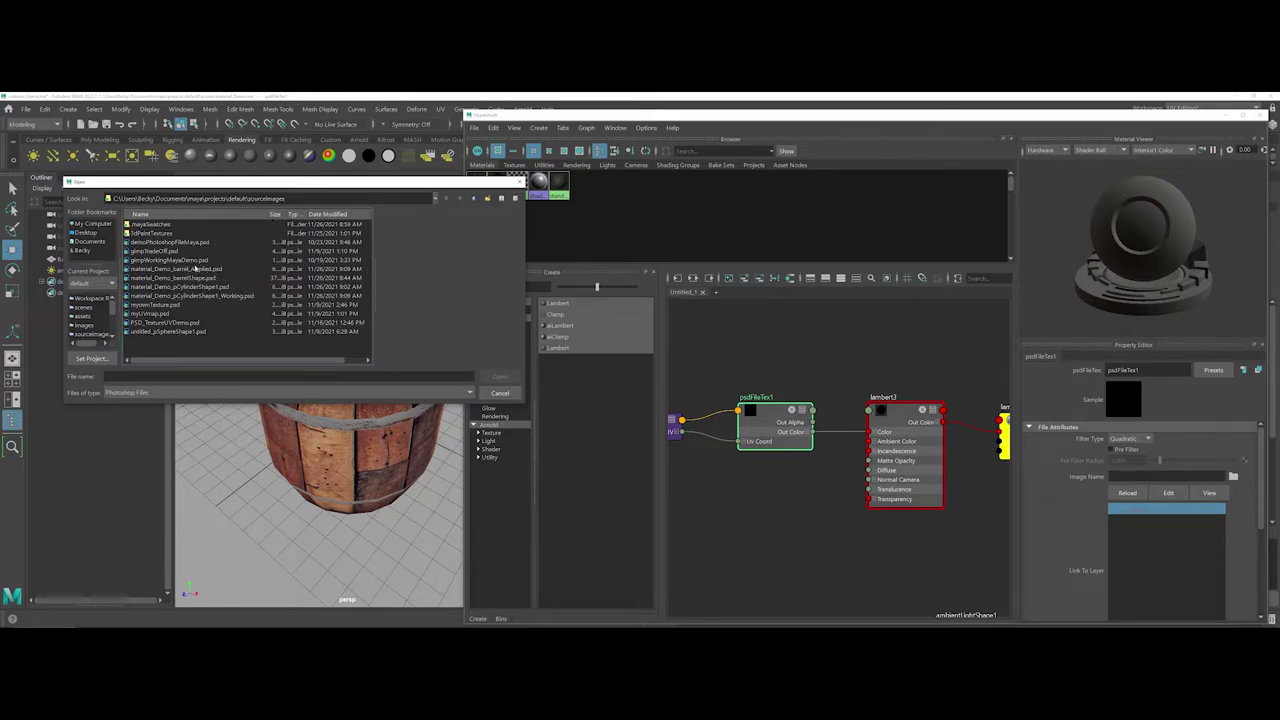
left_click(198, 269)
left_click(499, 377)
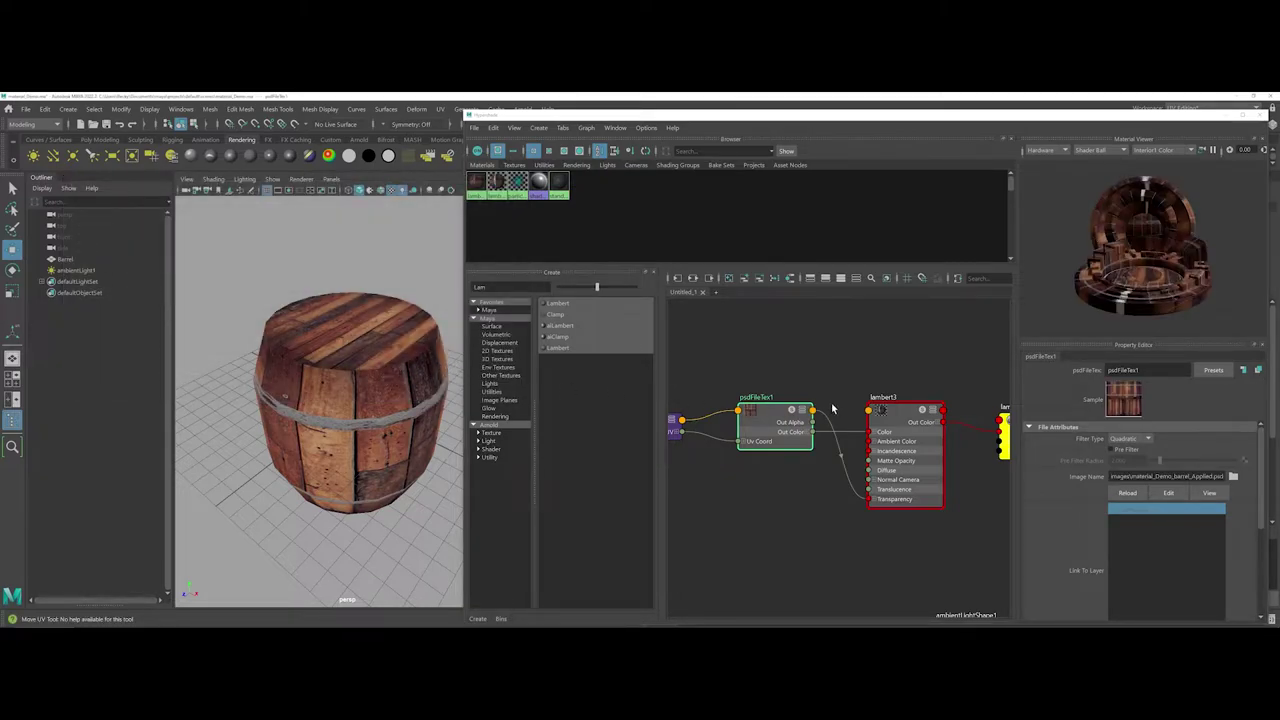
Select the barrel and rename the lambert3 material to barrel.
left_click(382, 390)
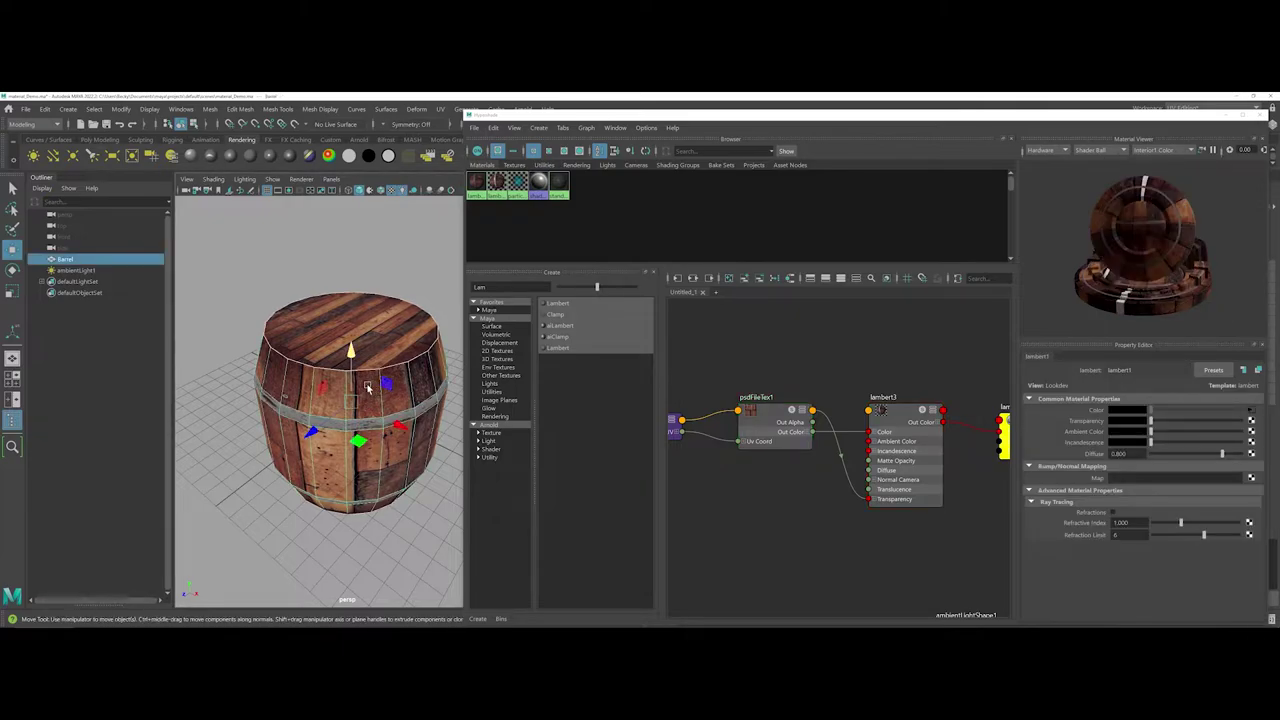
right_click_drag(365, 318, 437, 597)
left_click(899, 432)
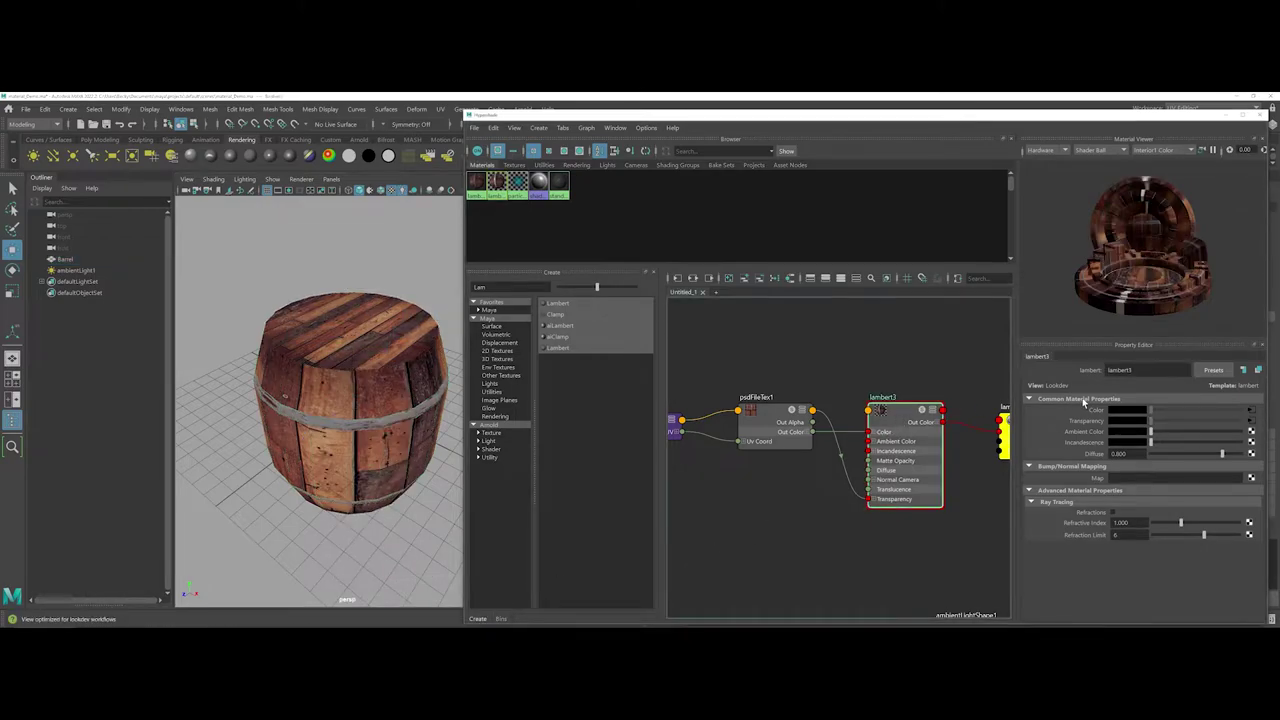
double_click(1118, 370)
type("barrel")
key("Return")
Assign the barrel material to the Barrel model and orbit to check the wood texture.
left_click(372, 400)
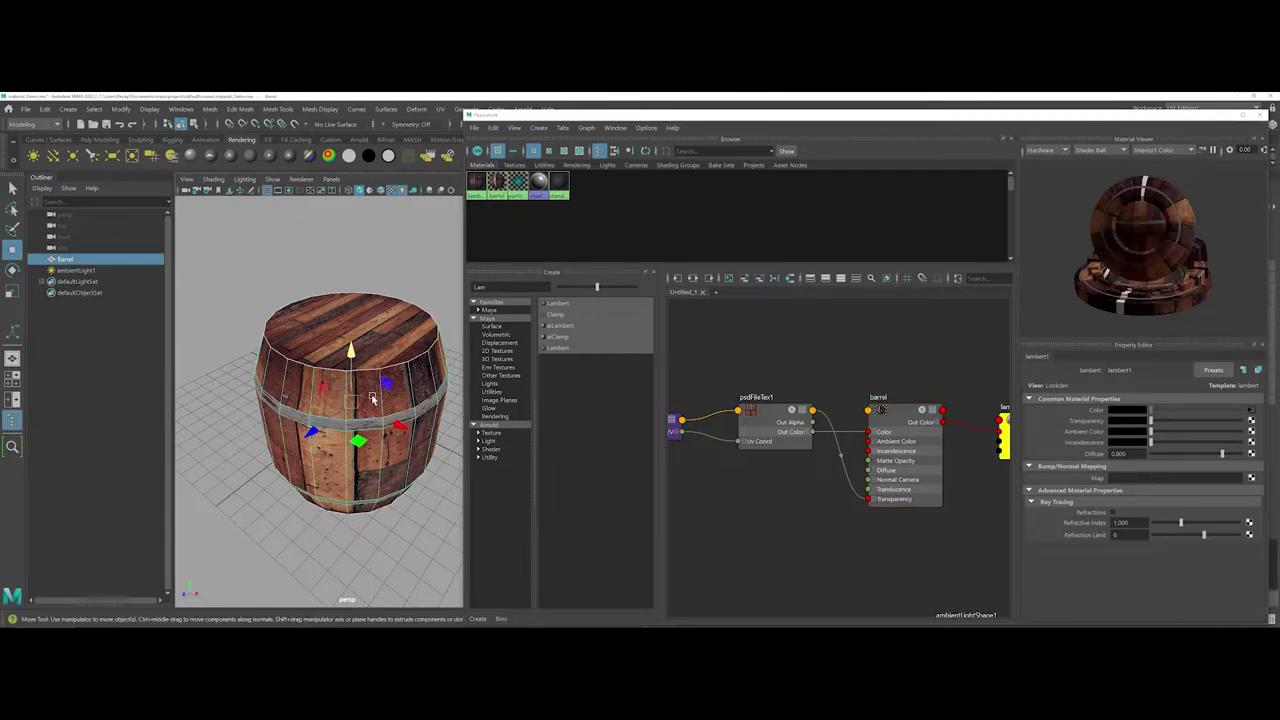
right_click_drag(371, 315, 441, 590)
left_click_drag(402, 547, 288, 547, "alt")
left_click(285, 552)
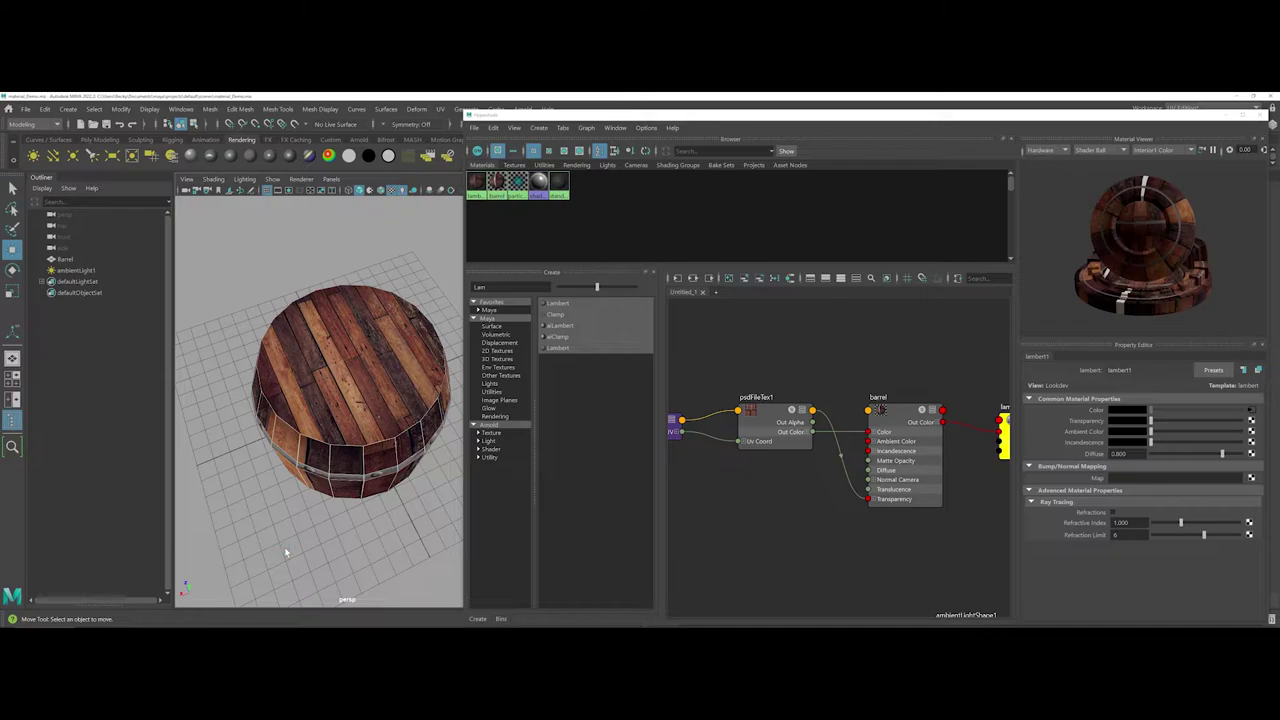
Switch from Maya to Photoshop showing material_Demo_barrel_Applied.psd.
key("alt+Tab")
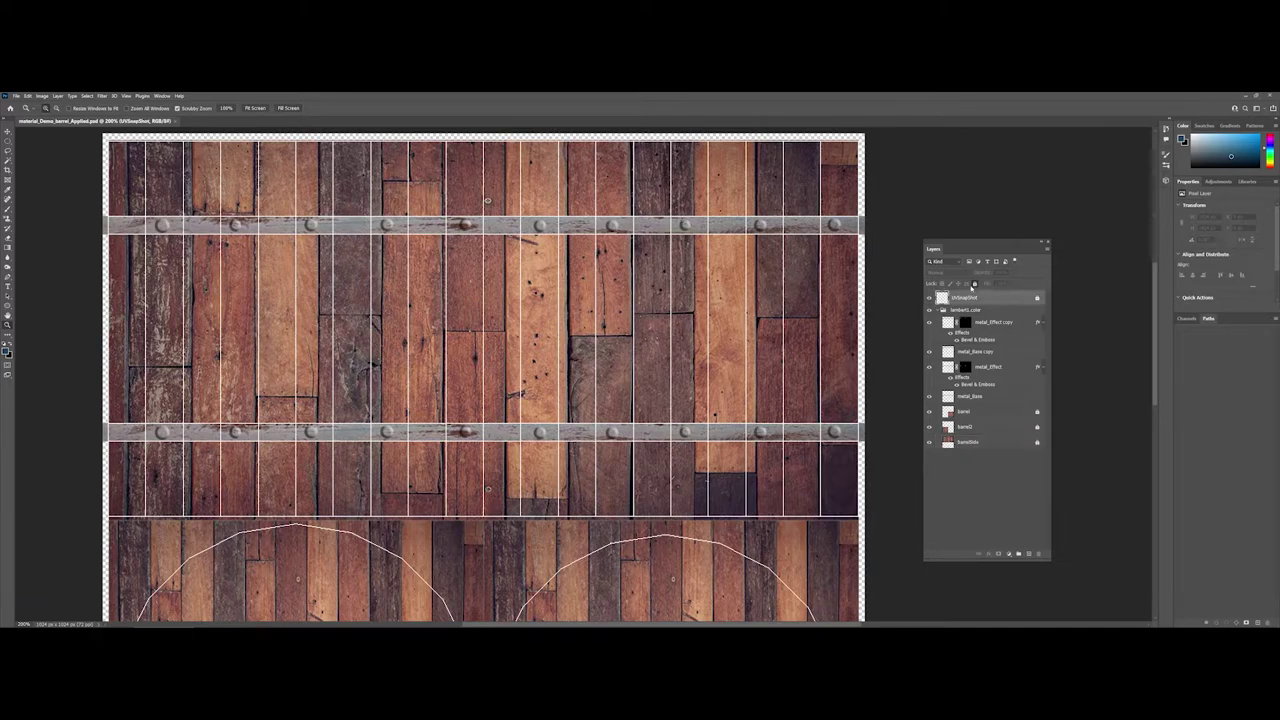
Unlock UVSnapShot and save the texture as material_Demo_barrel_Bump.psd.
left_click(974, 285)
left_click(16, 96)
left_click(28, 186)
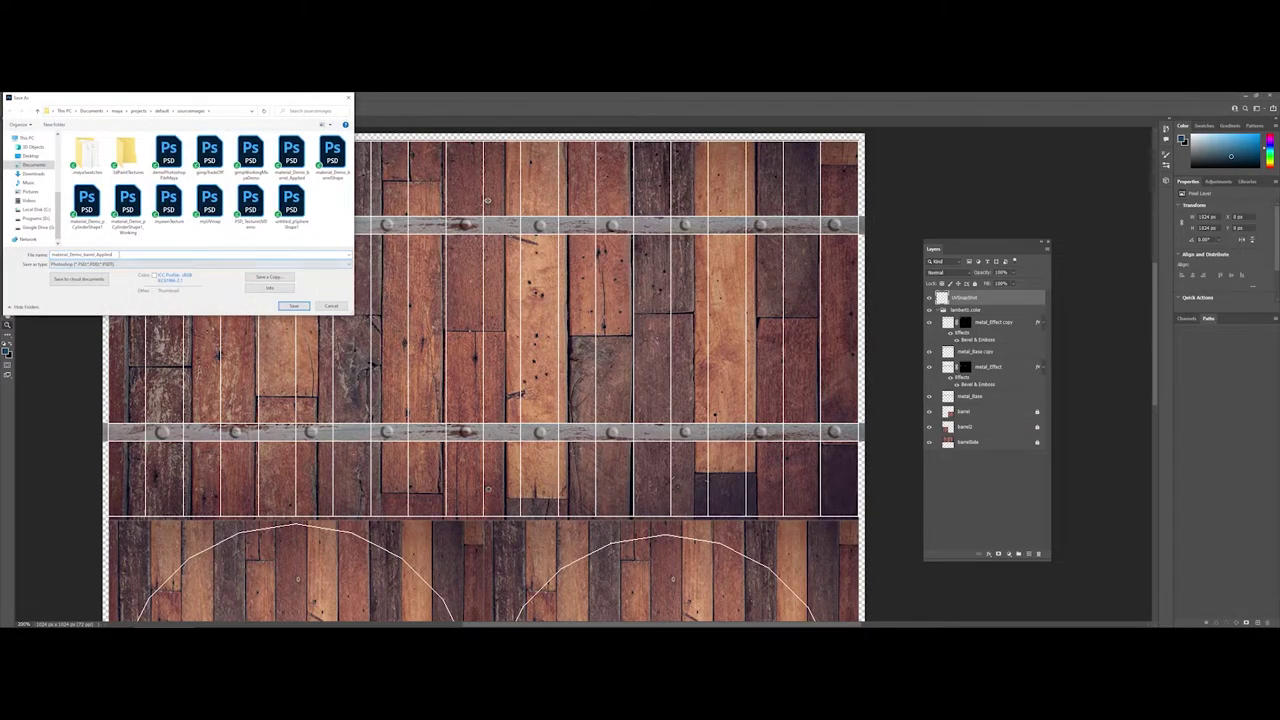
key("BackSpace")
key("BackSpace")
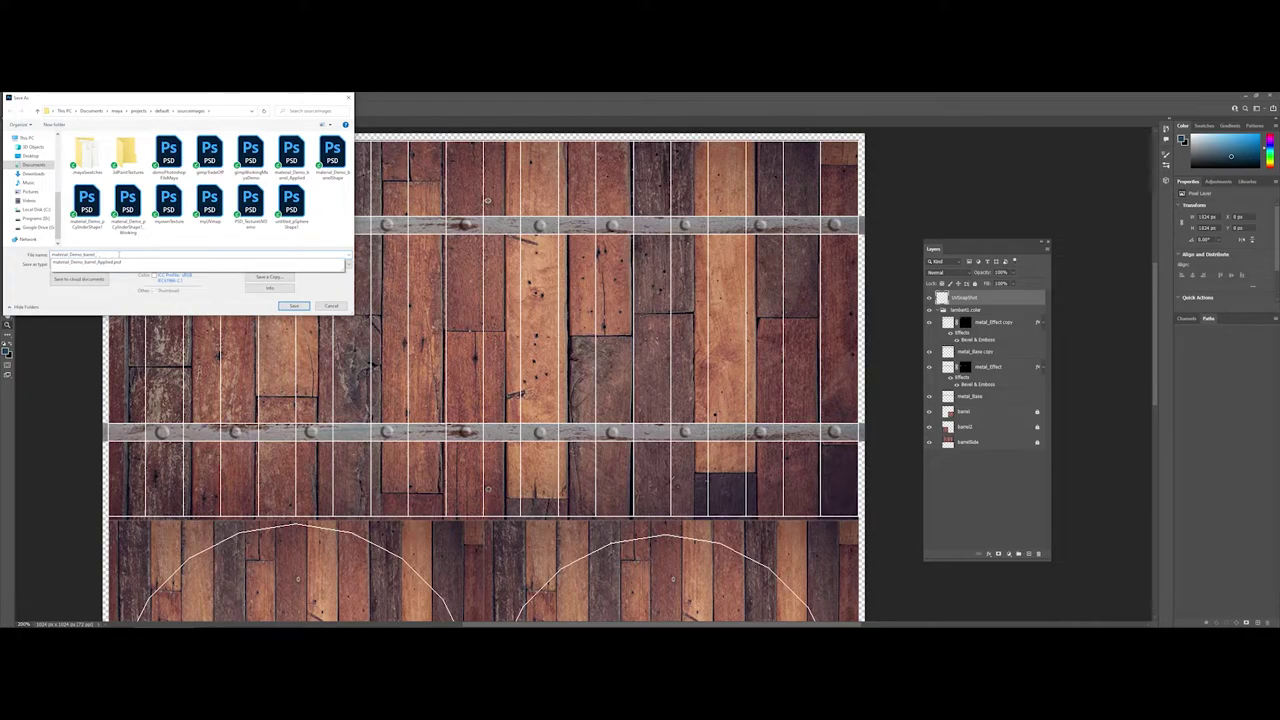
type("M4")
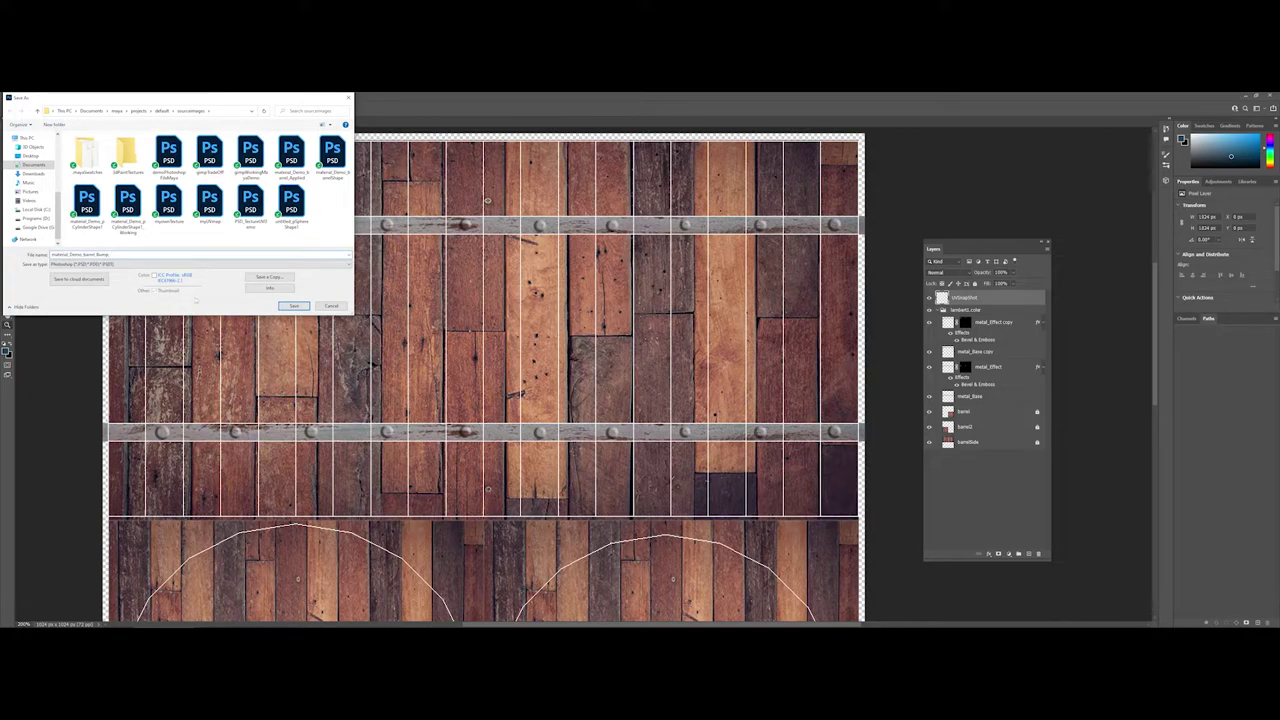
left_click(294, 306)
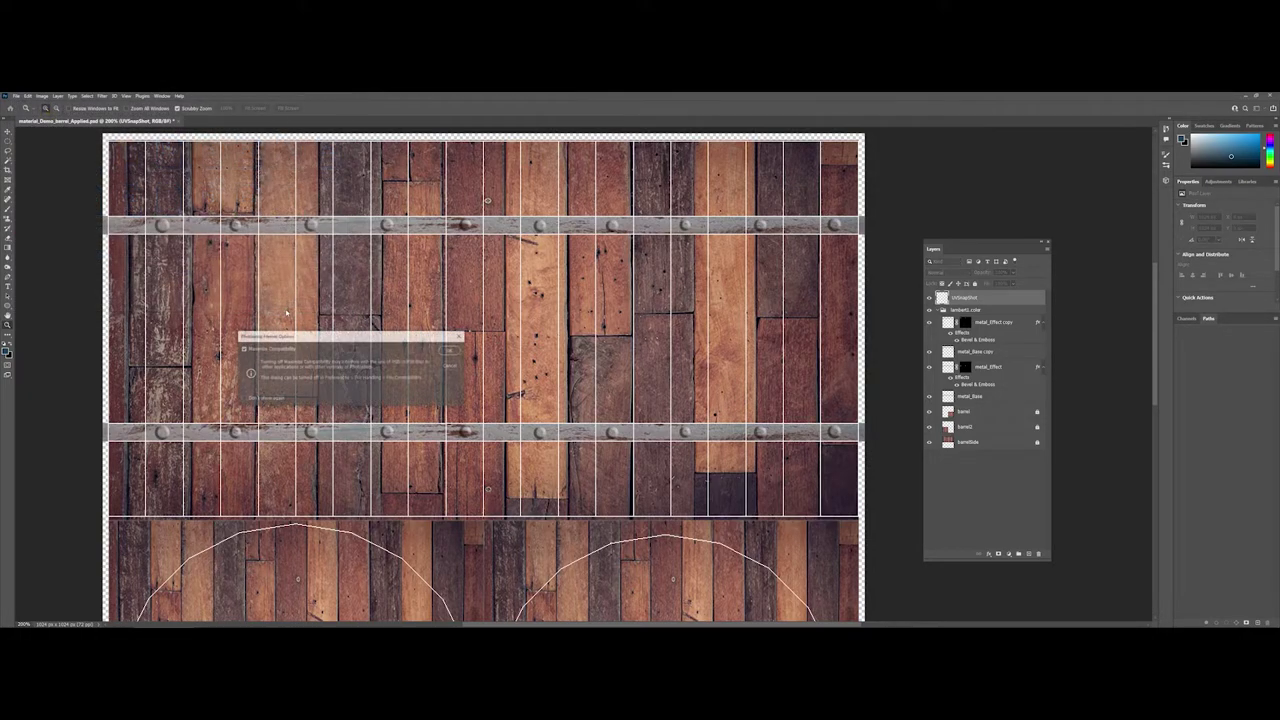
left_click(450, 350)
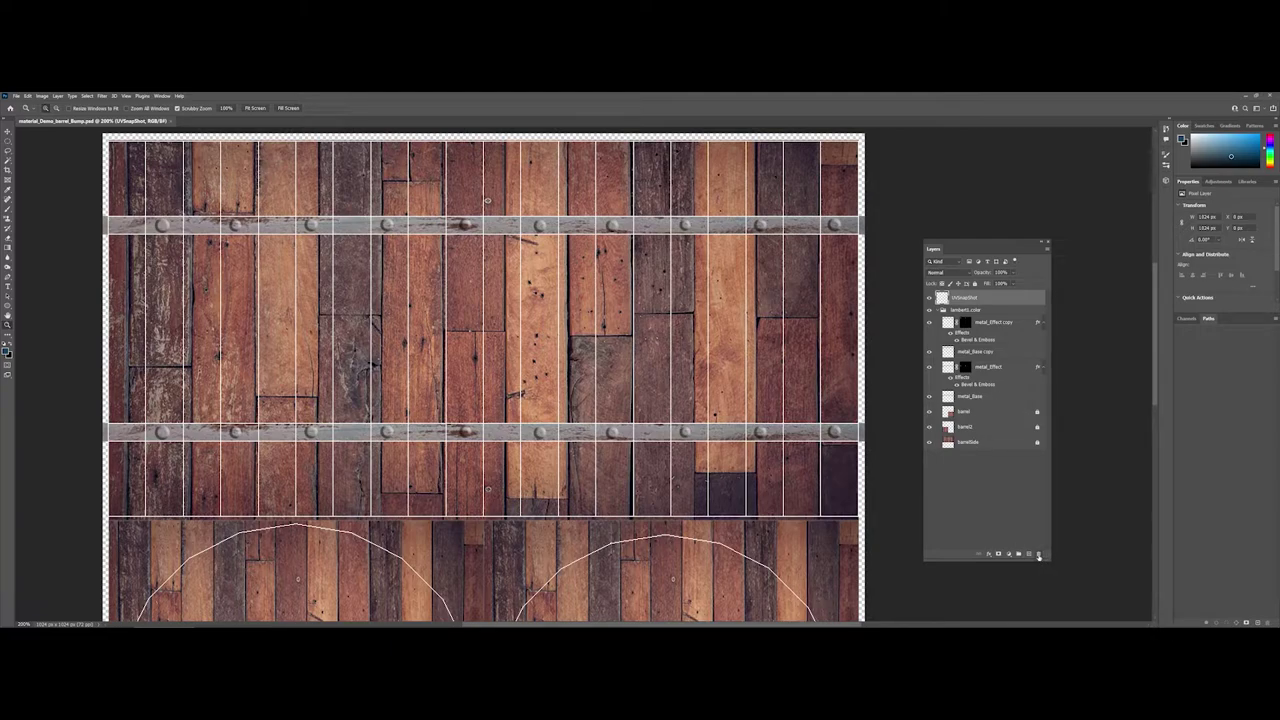
Delete the UVSnapShot layer and select the layers from metal_Effect copy through barrelSide.
left_click(1039, 555)
left_click(604, 288)
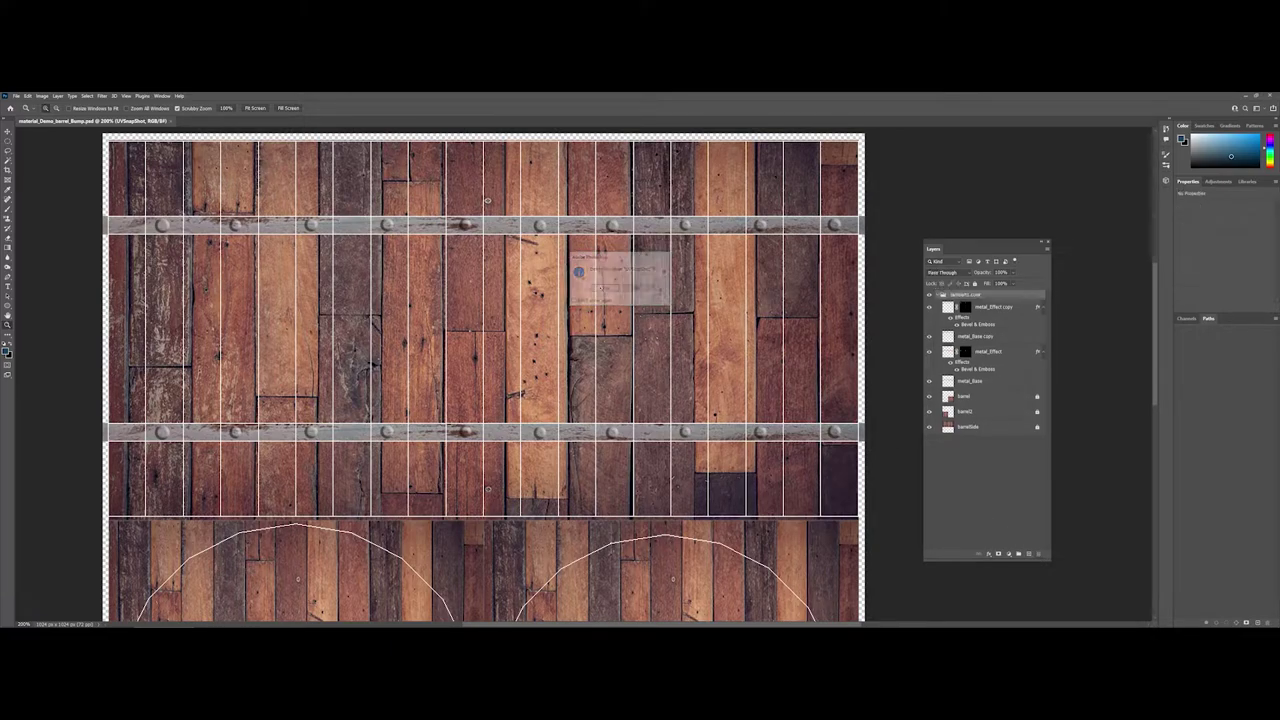
left_click(1005, 309)
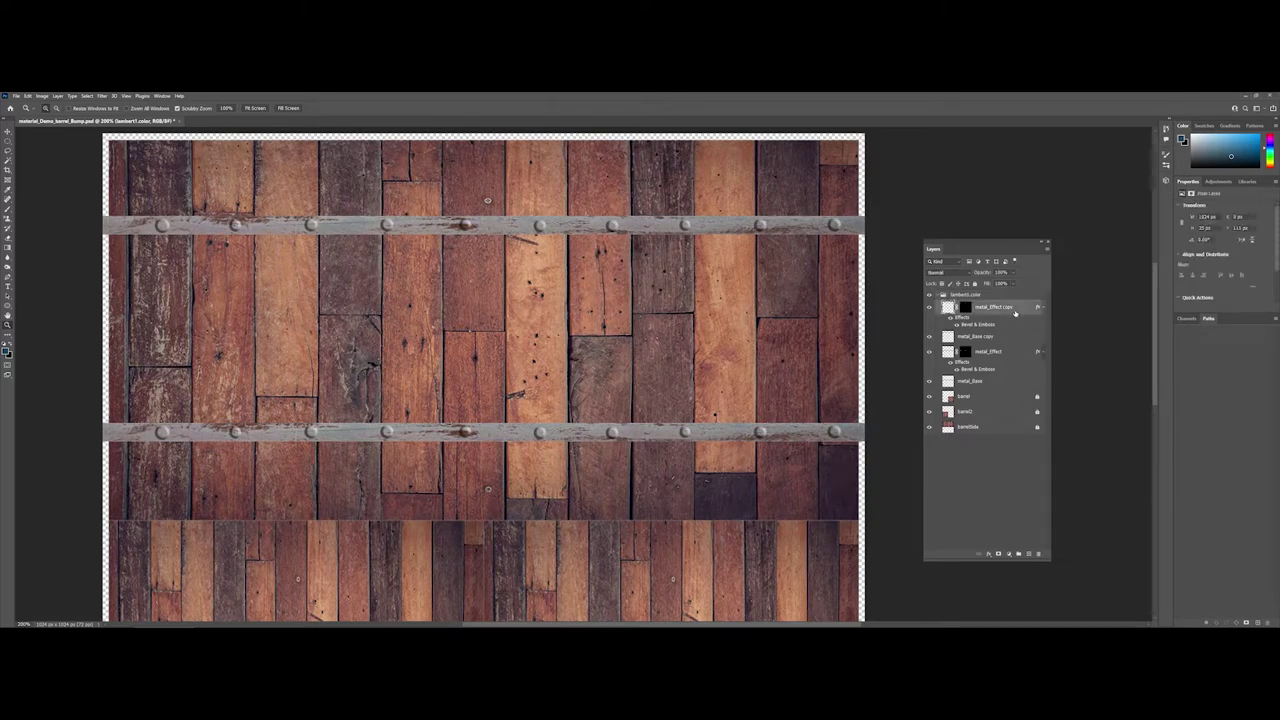
left_click(997, 428, "shift")
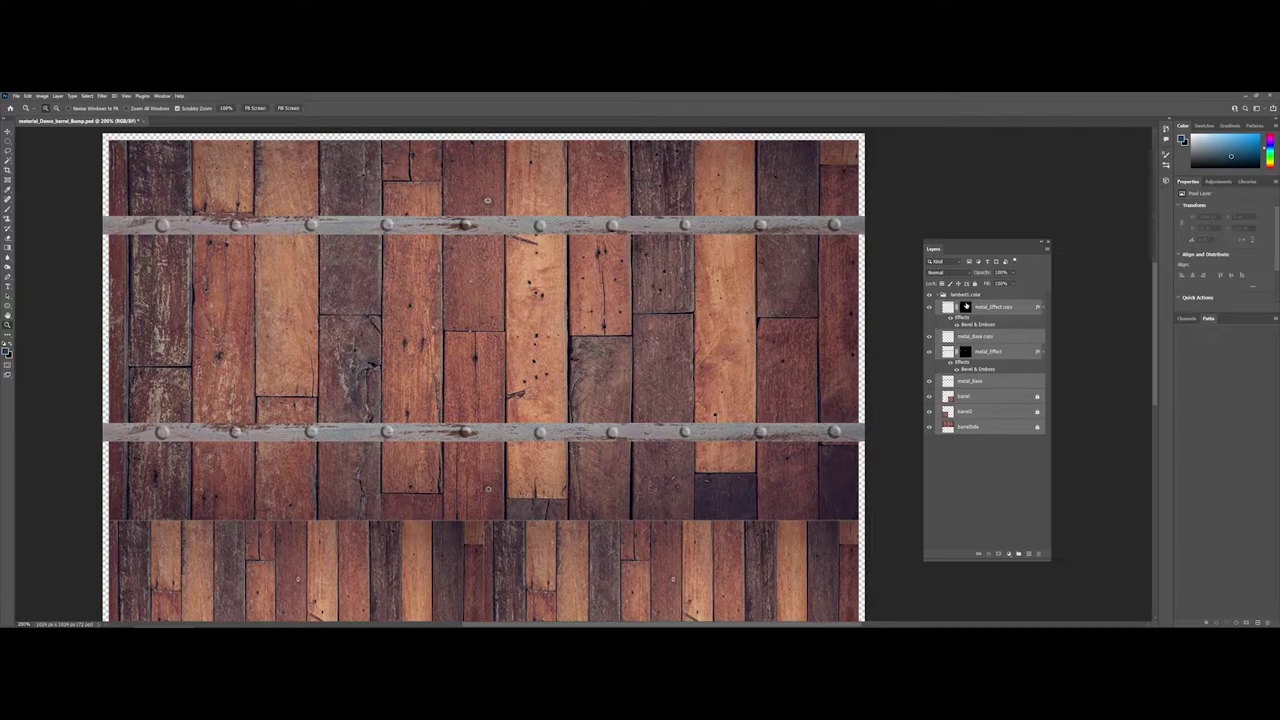
Merge the selected texture layers into one layer named barrel_Map.
right_click(1004, 342)
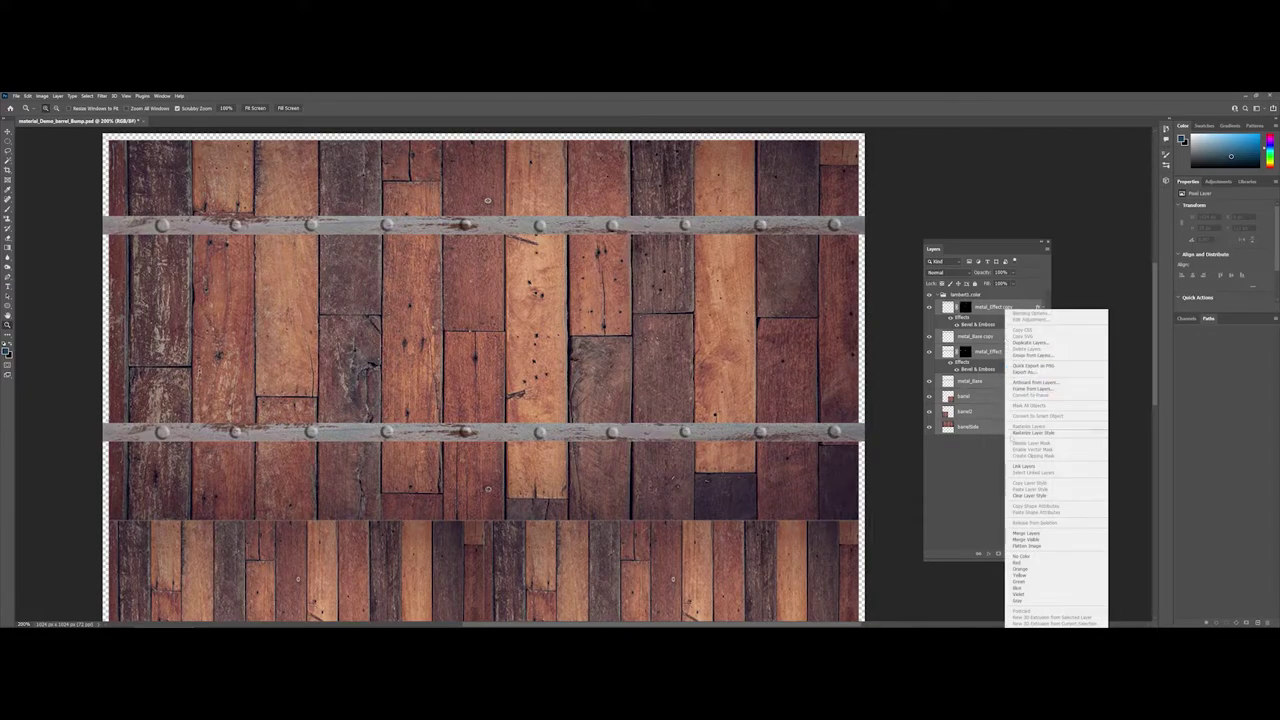
left_click(1022, 534)
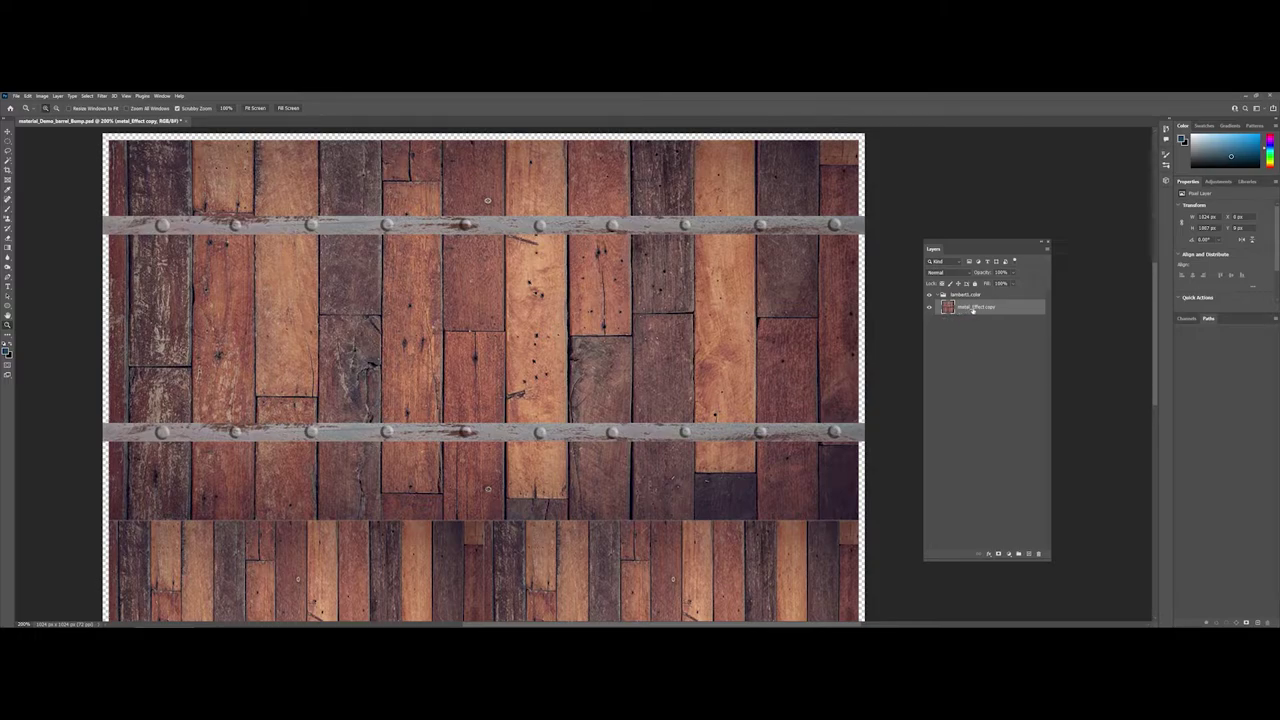
double_click(978, 308)
type("bum")
key("Return")
Generate a bump height map from barrel_Map: low contrast 51%, detail scale 100%, sphere preview.
left_click(114, 96)
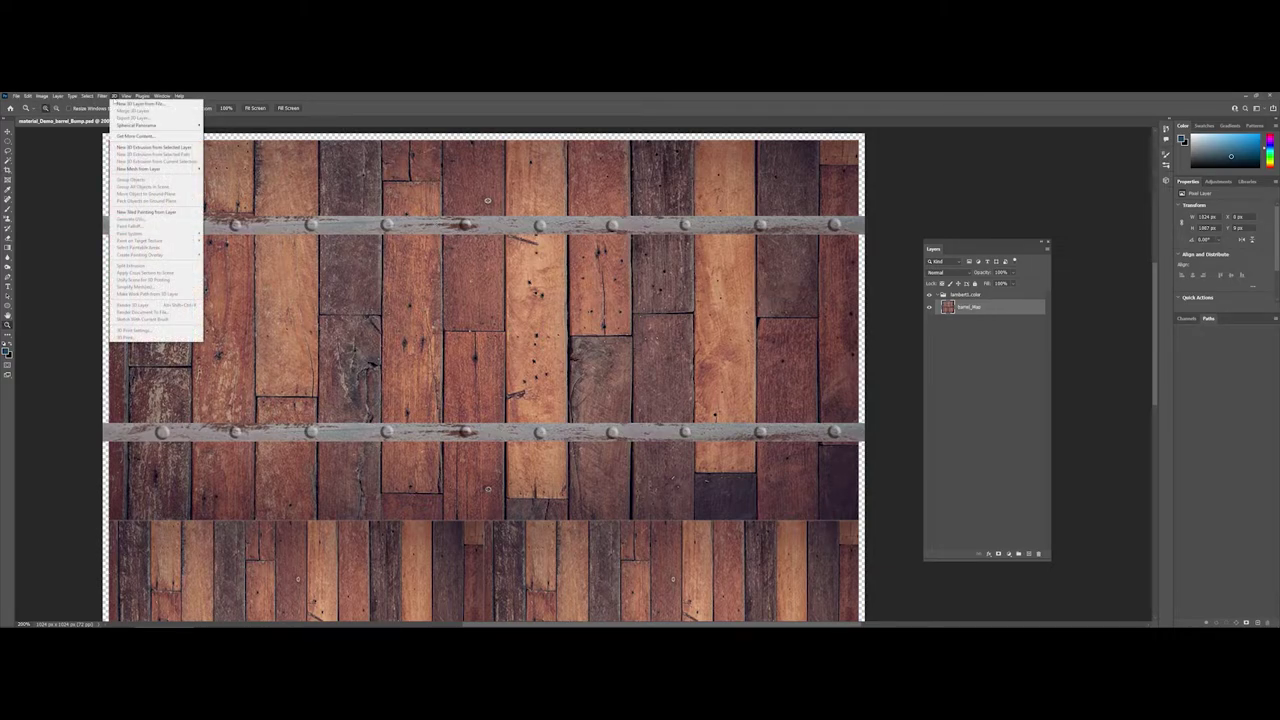
mouse_move(101, 96)
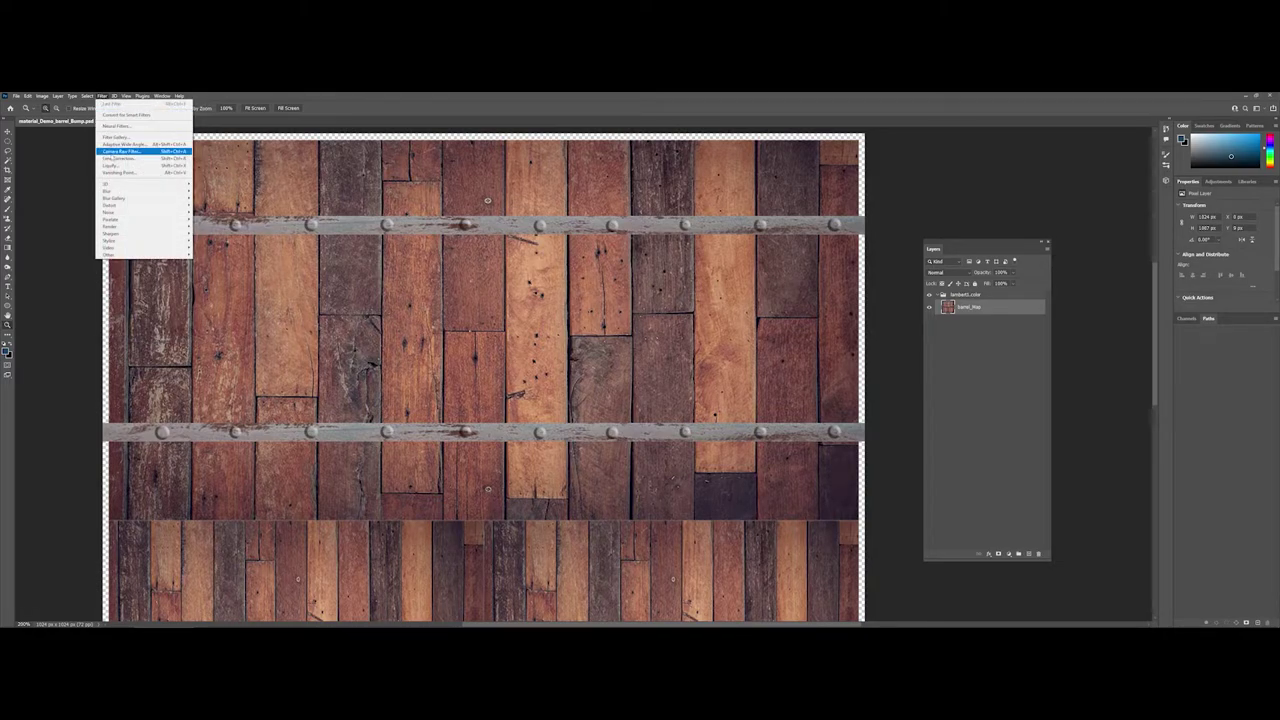
mouse_move(133, 186)
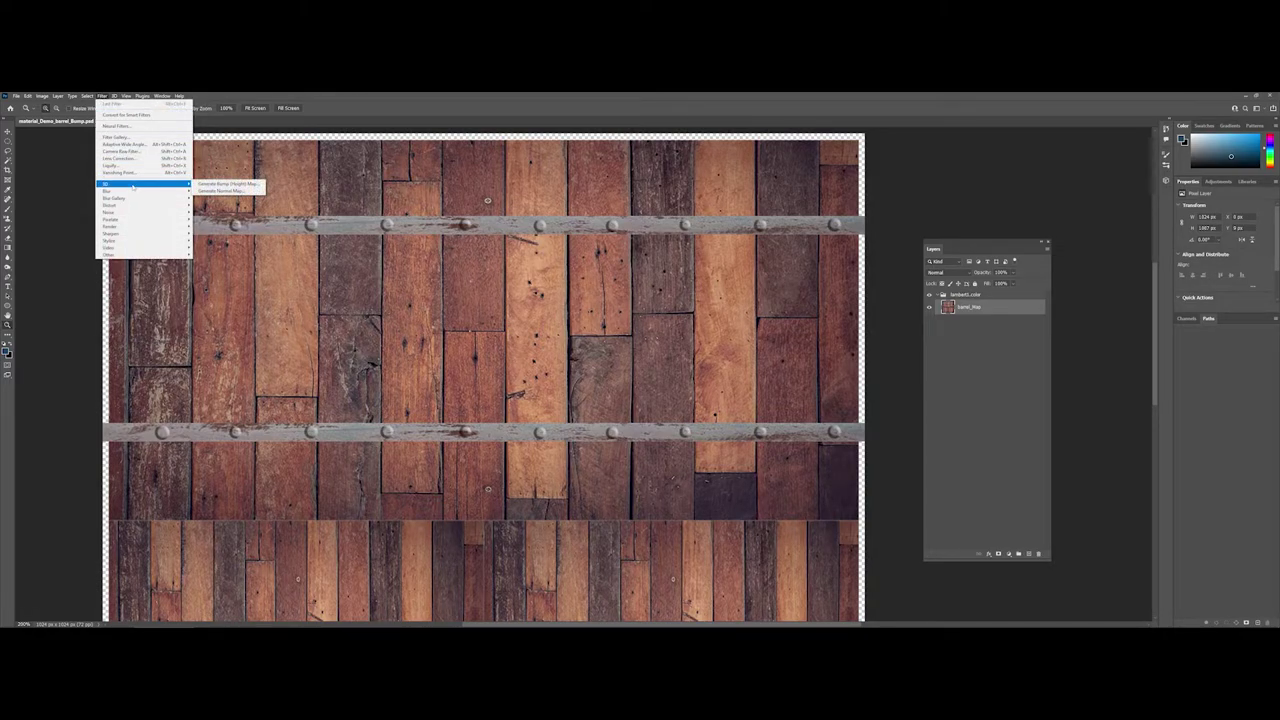
left_click(210, 184)
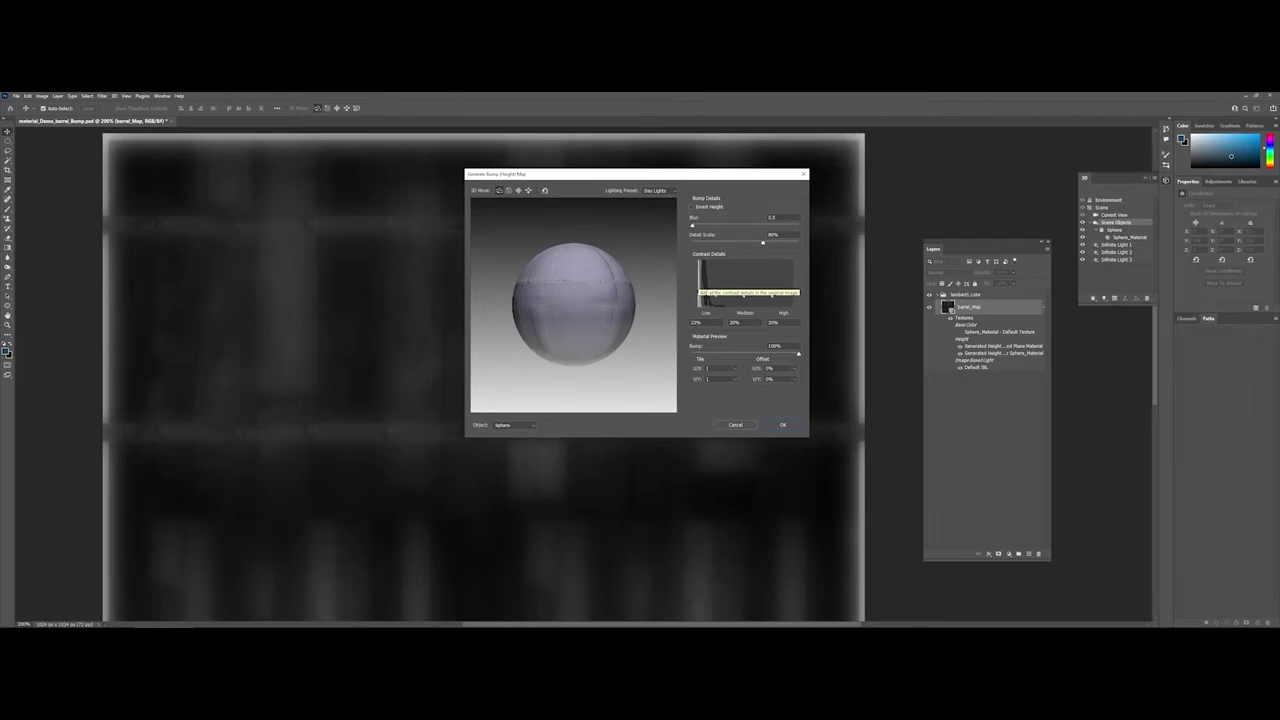
left_click_drag(716, 299, 802, 248)
left_click(773, 300)
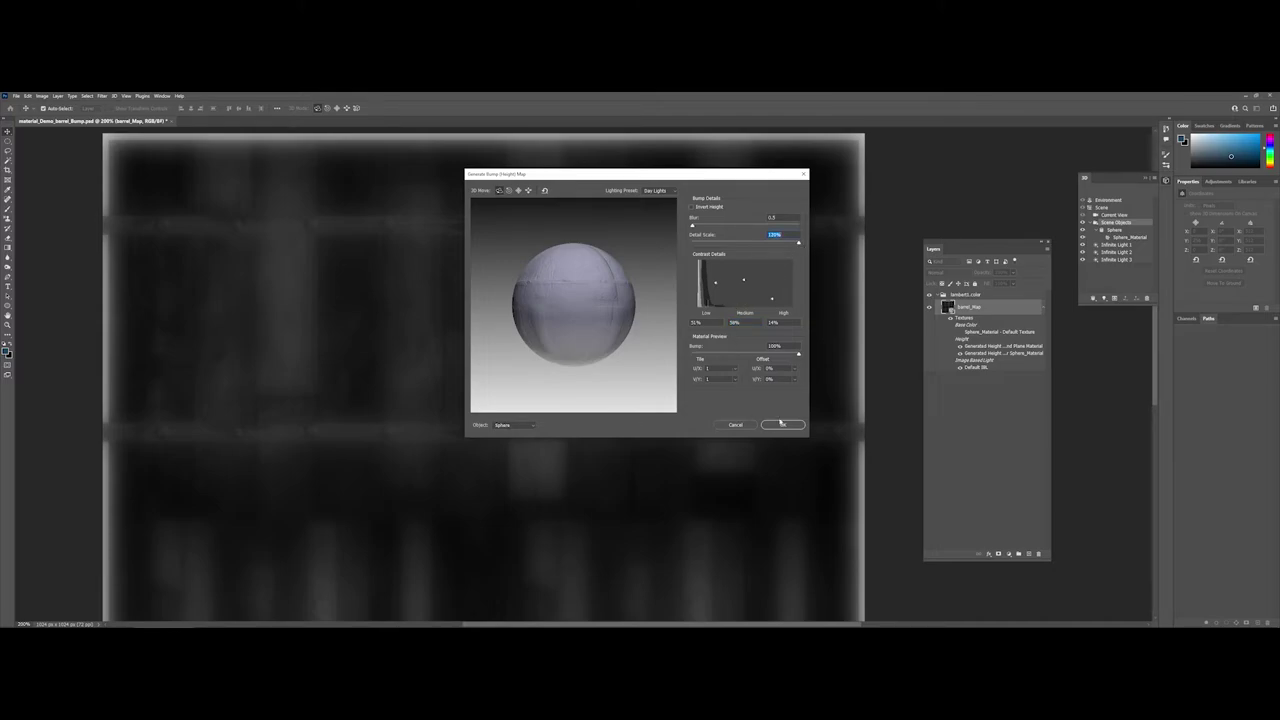
left_click(533, 427)
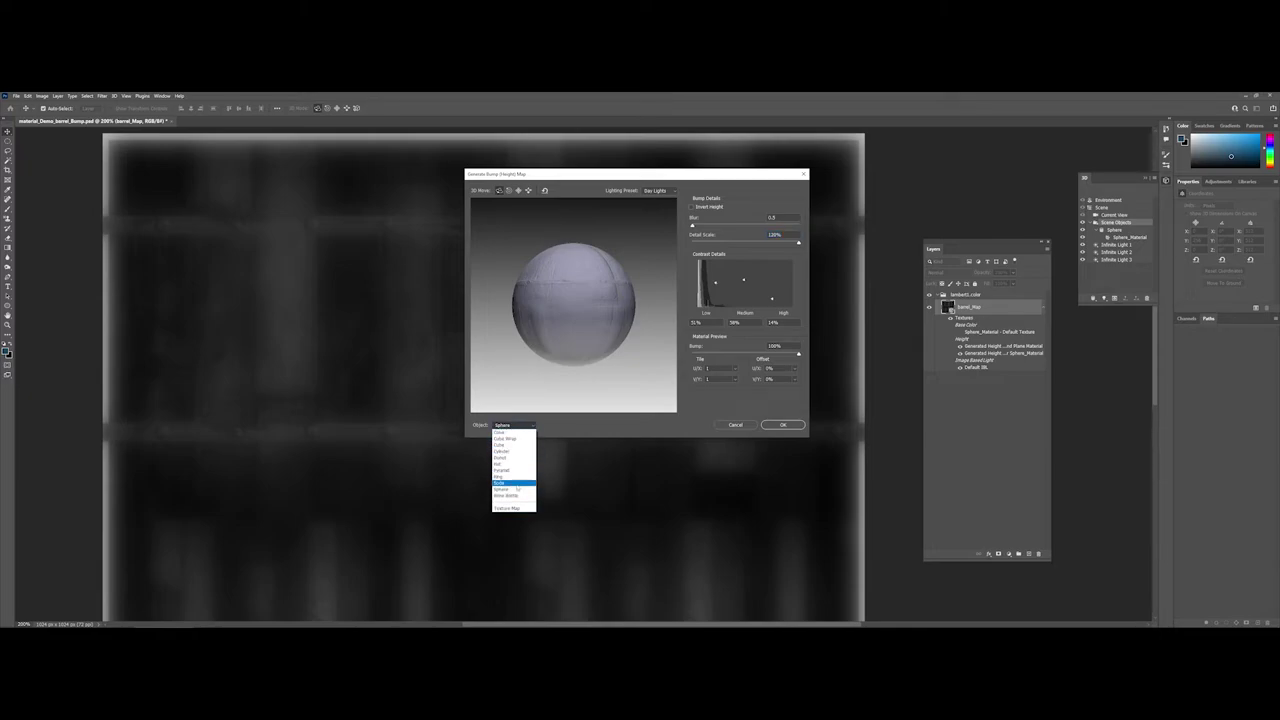
left_click(534, 426)
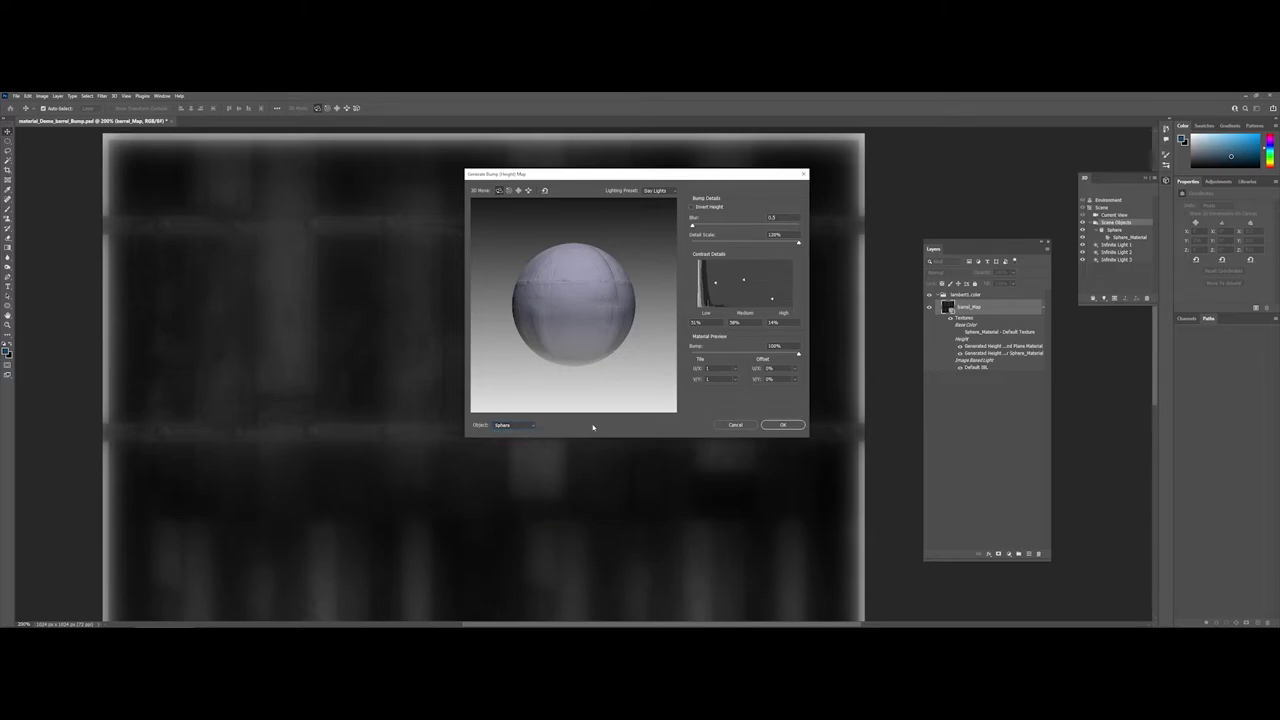
Apply the bump map and save it over material_Demo_barrel_Bump.psd, accepting the PSD format options.
left_click(784, 425)
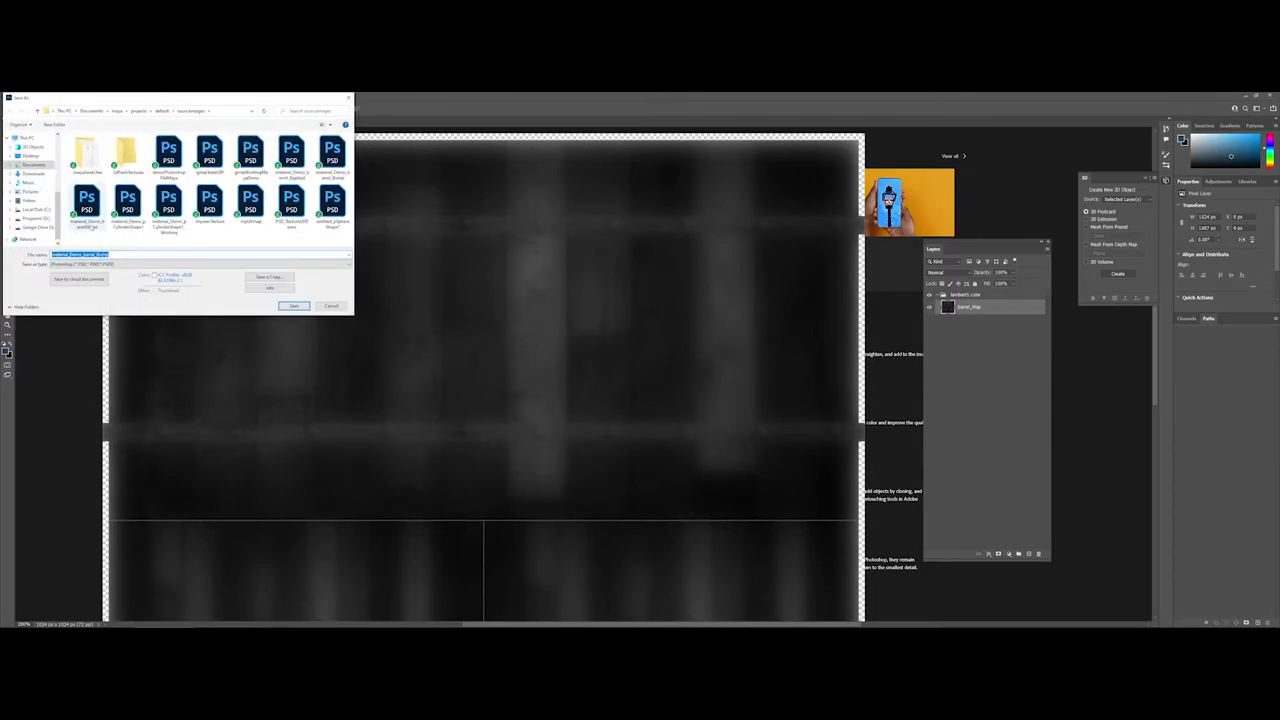
left_click(294, 306)
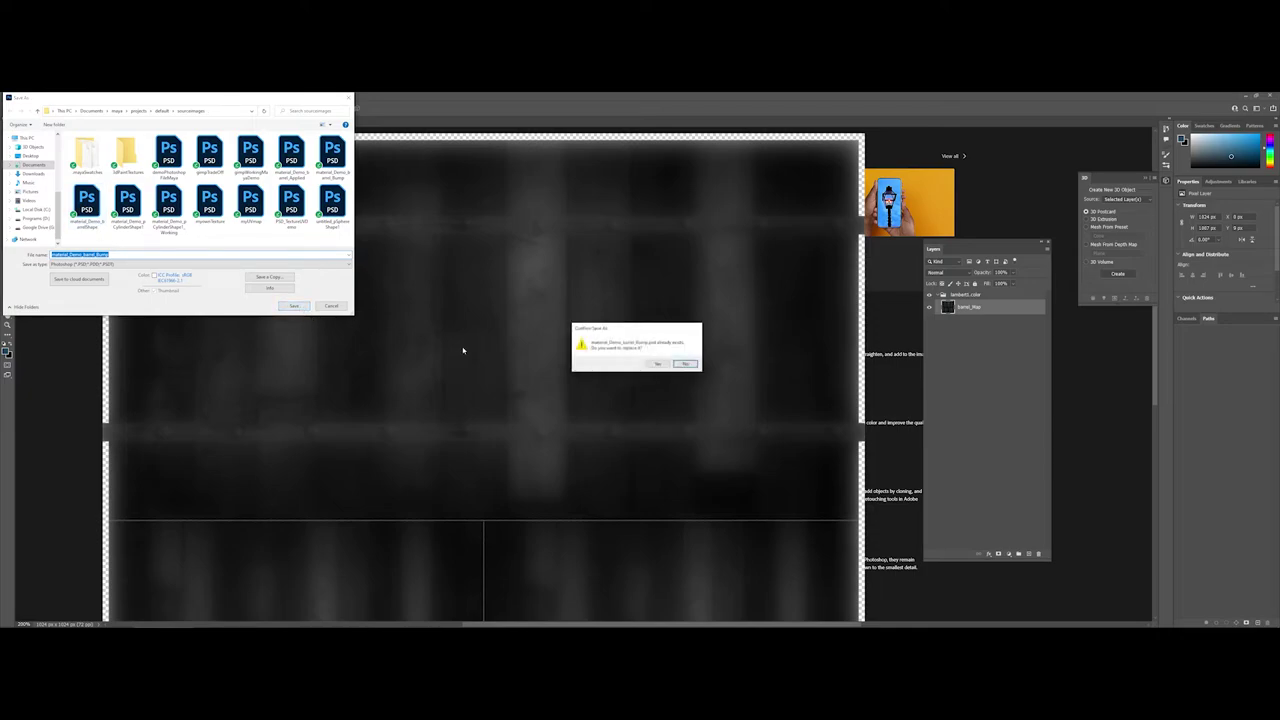
left_click(682, 364)
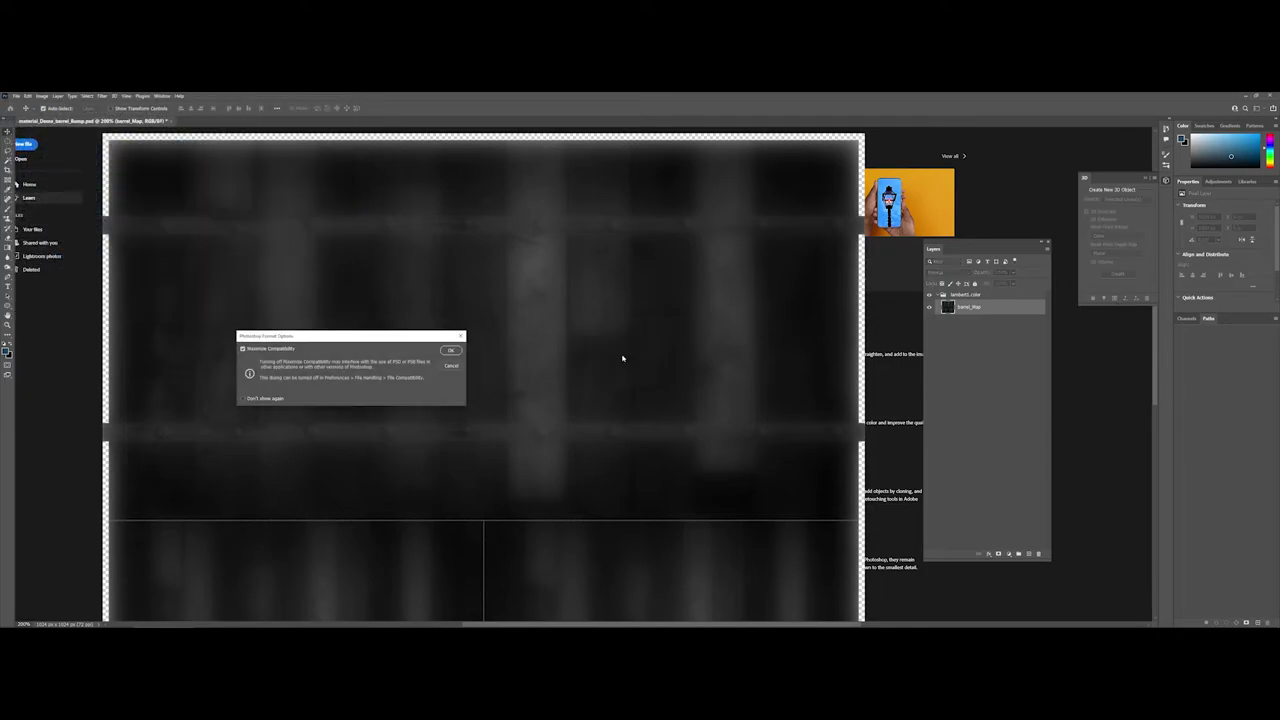
left_click(457, 352)
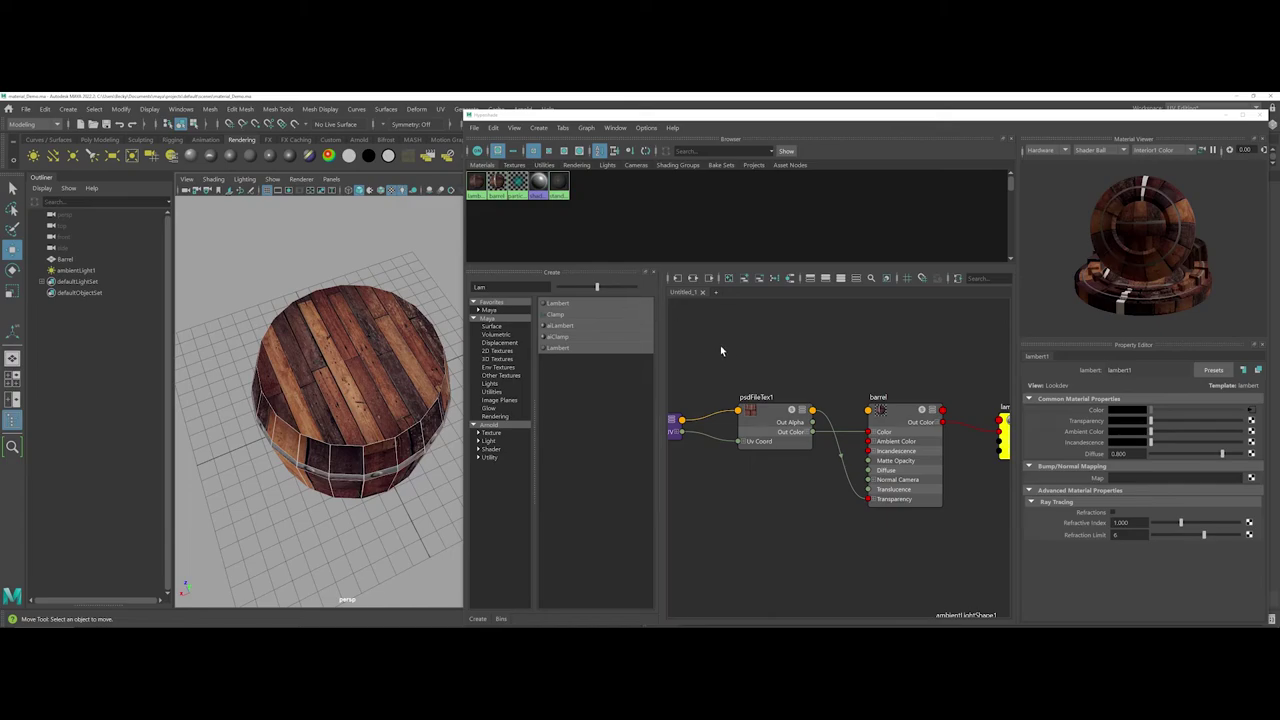
Add a PSD File texture as the bump map of the barrel material.
scroll(744, 365, "down", 2)
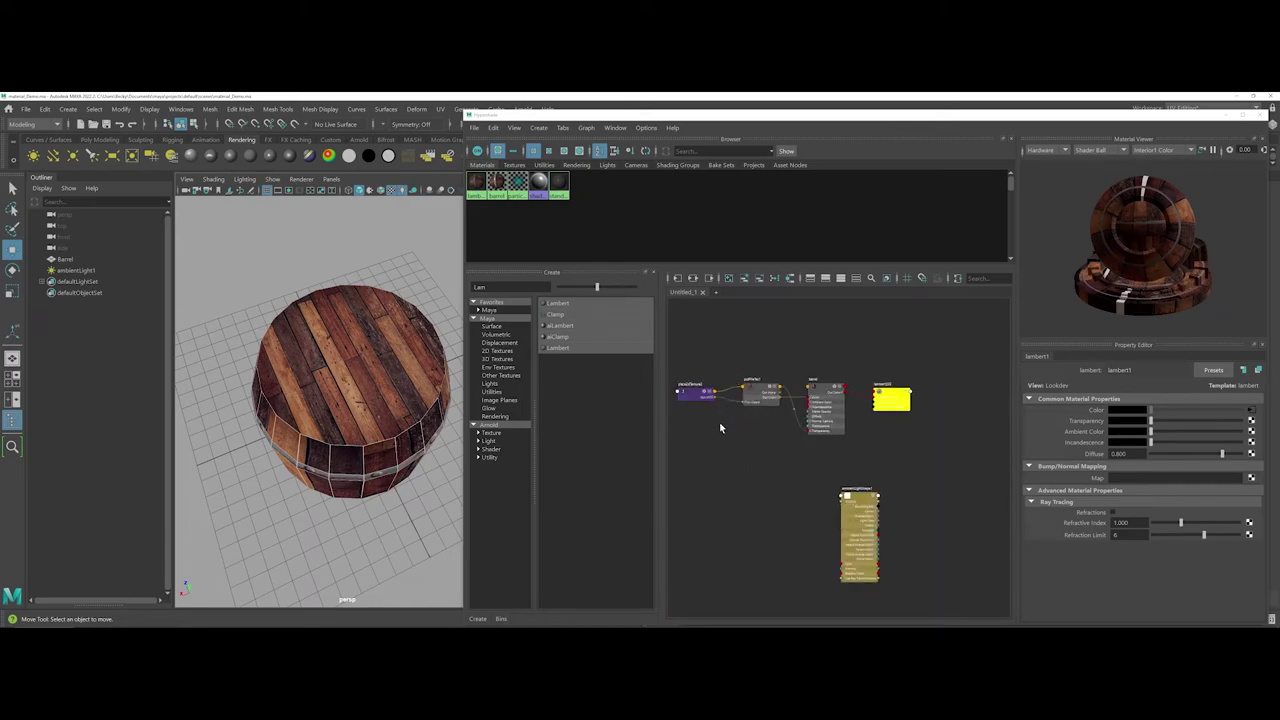
left_click(820, 392)
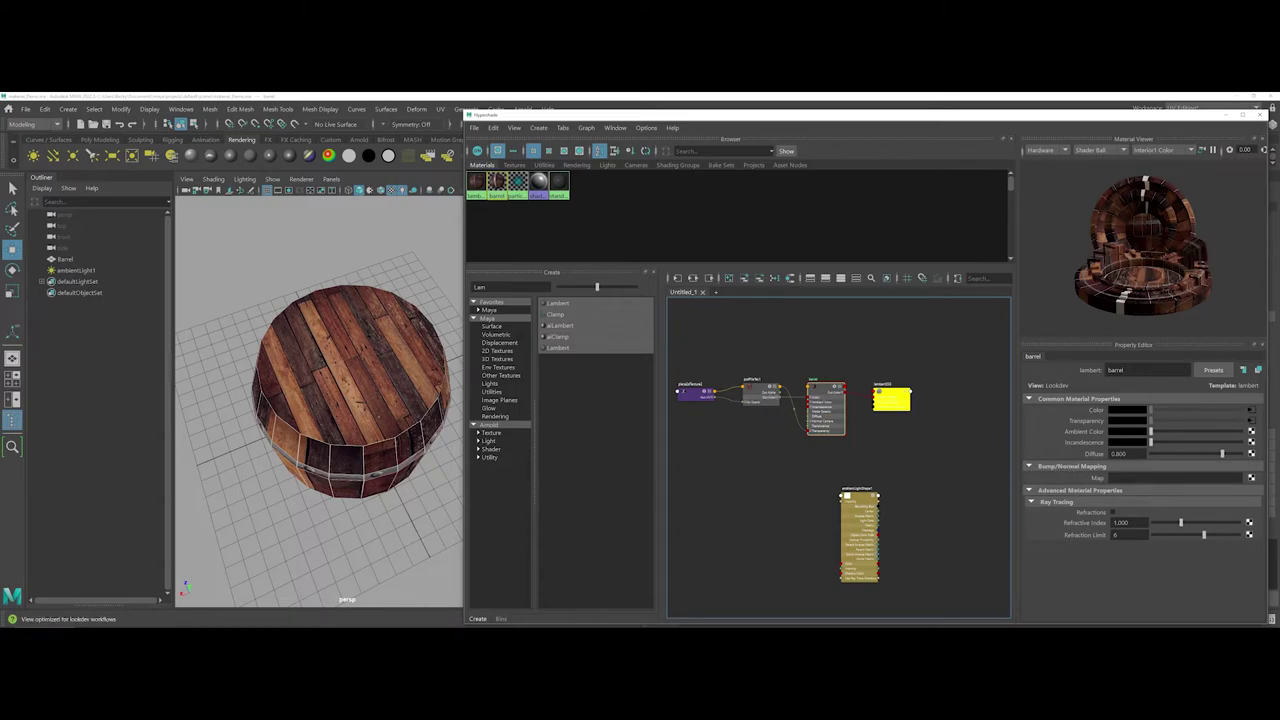
left_click(1250, 479)
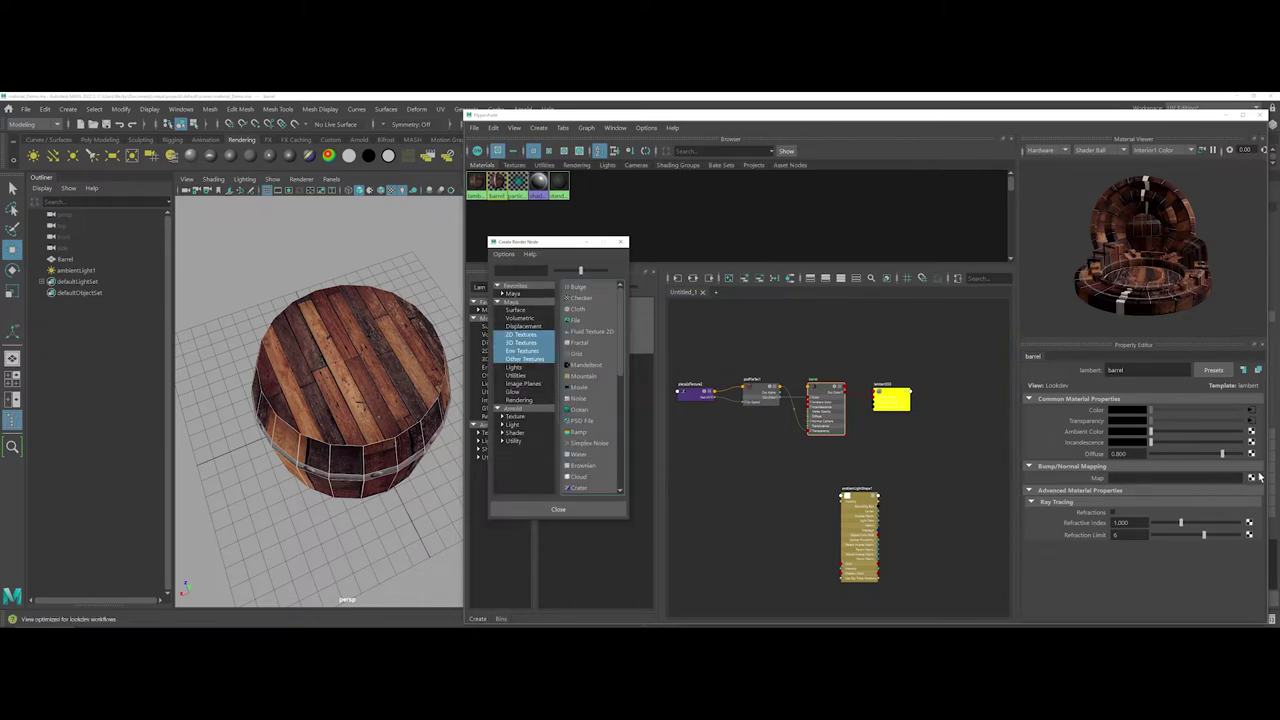
left_click(590, 421)
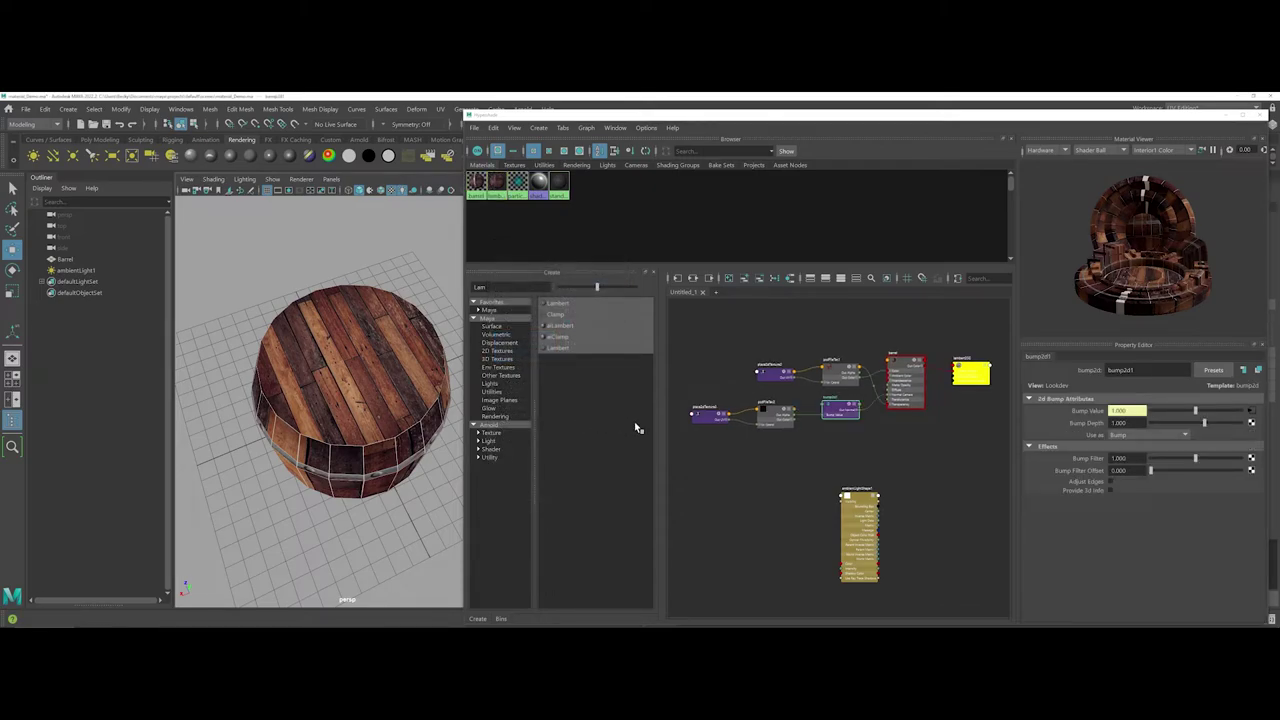
Select the new psdFileTex2 node and browse for its image file.
left_click(779, 413)
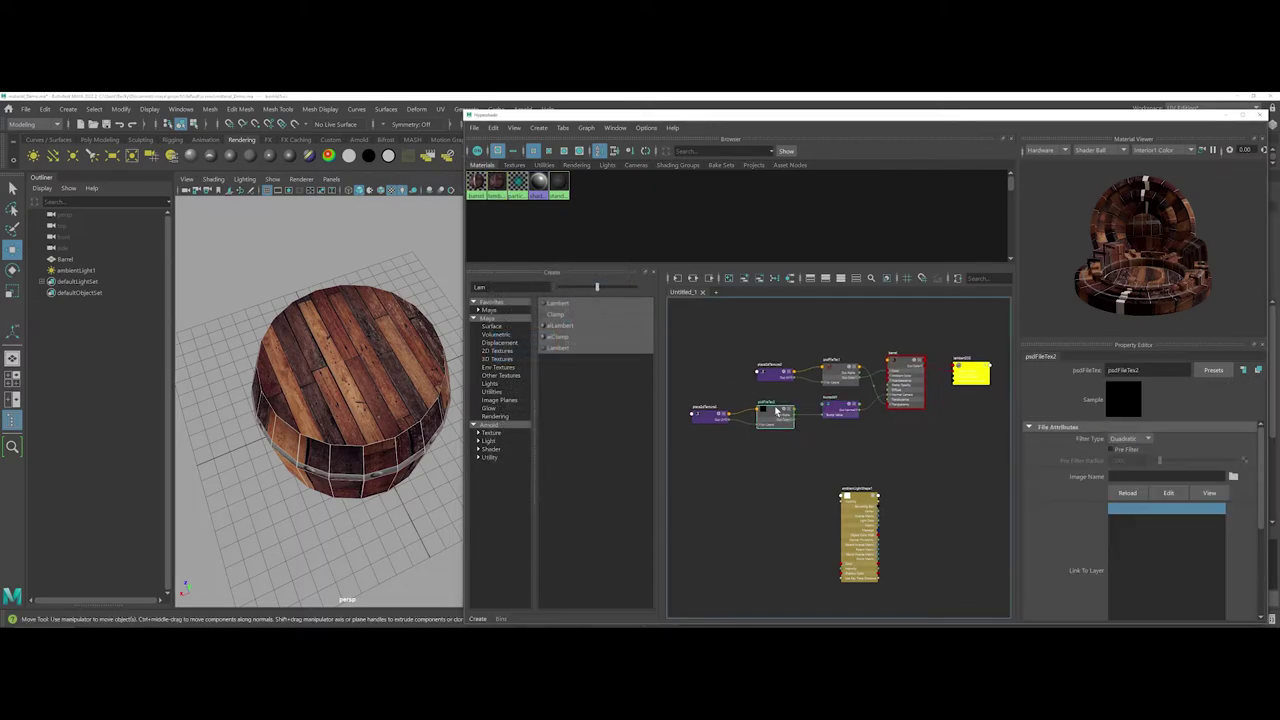
scroll(775, 410, "up", 5)
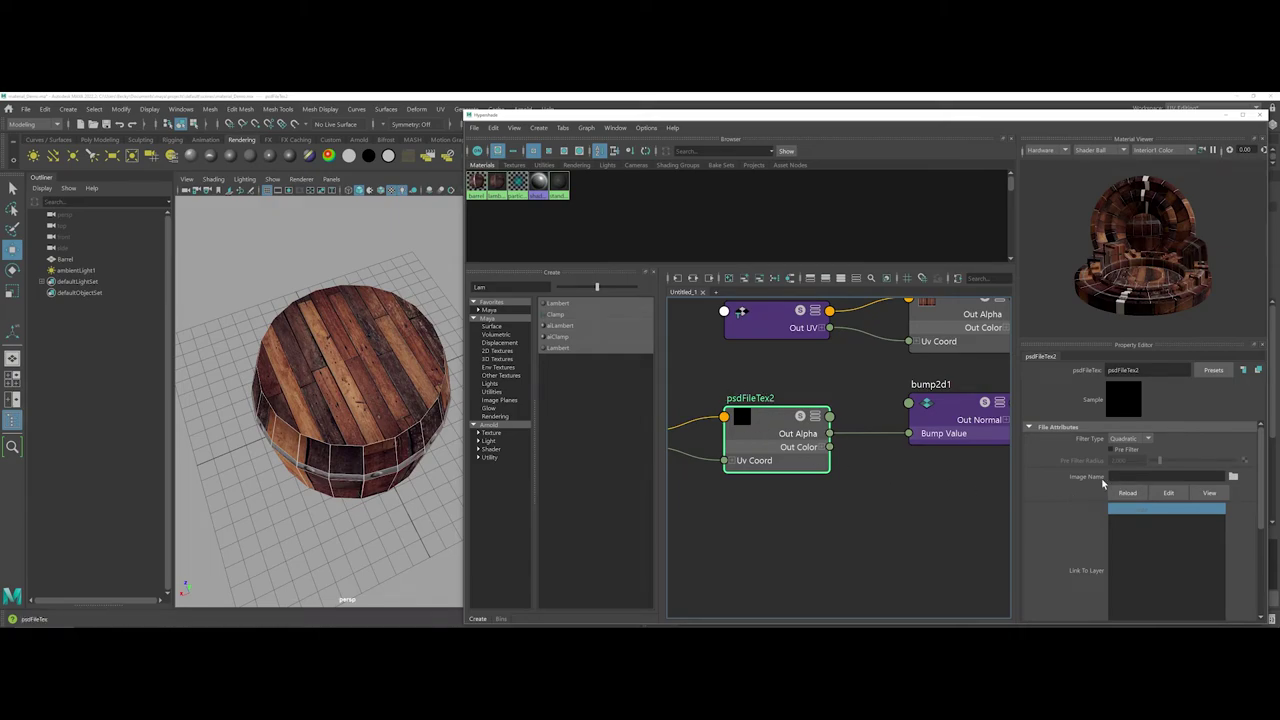
left_click(1233, 476)
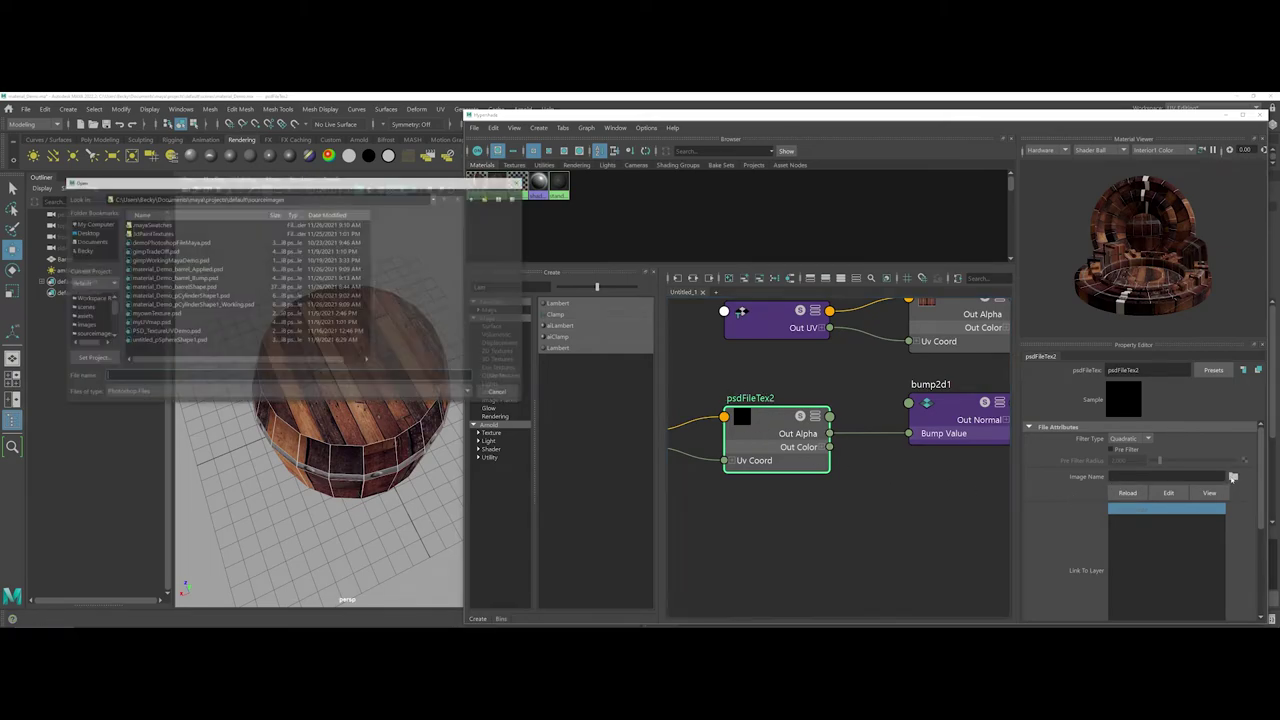
Load material_Demo_barrel_Bump.psd into psdFileTex2 and view the whole shading network.
left_click(212, 278)
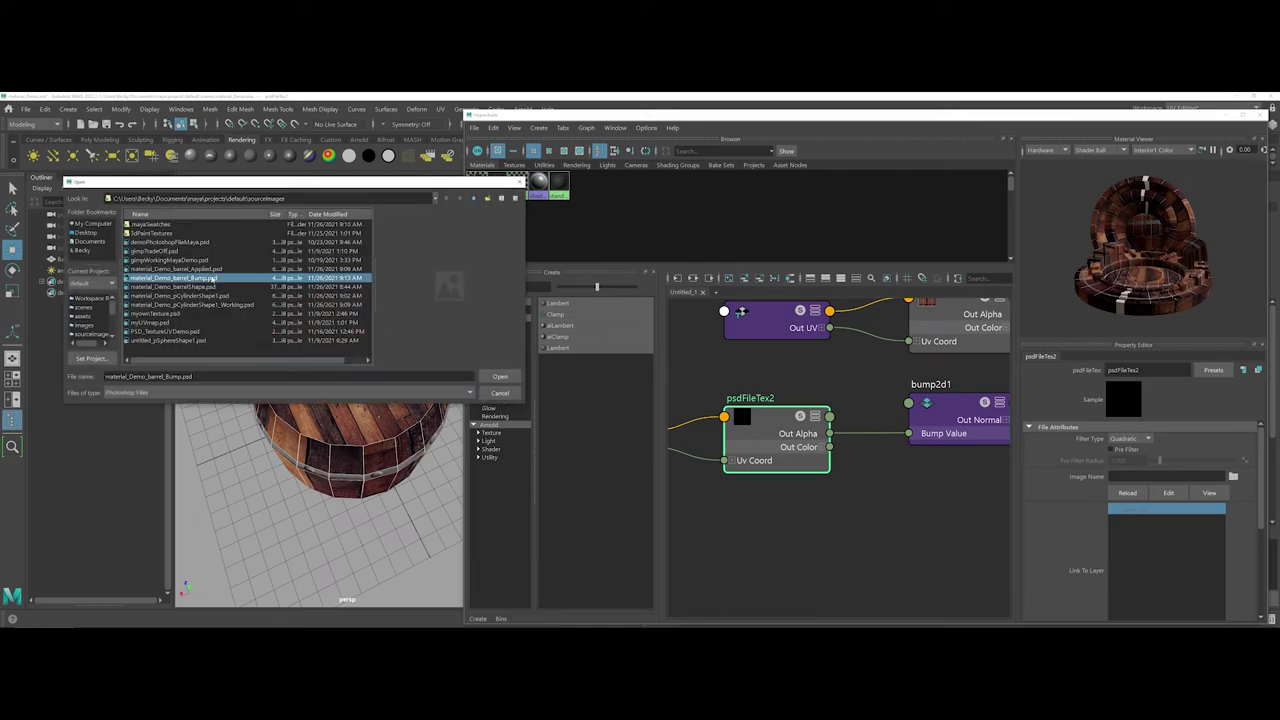
left_click(500, 377)
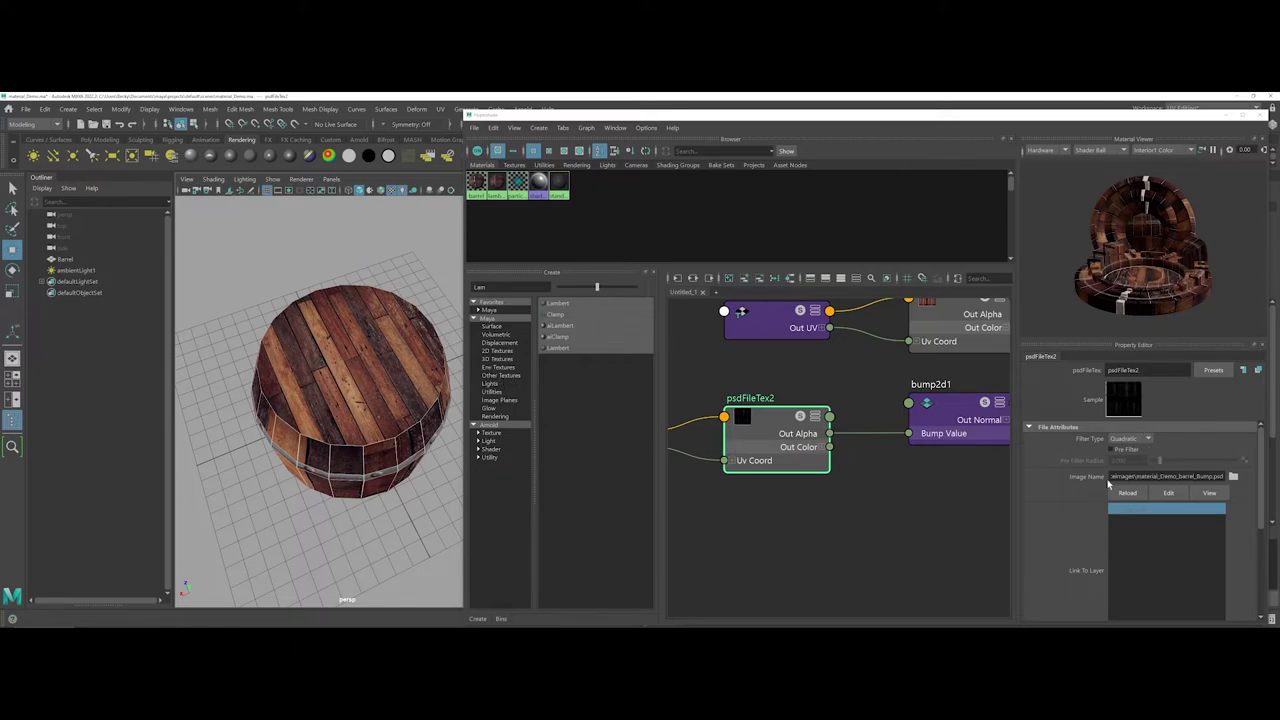
scroll(1110, 486, "down", 5)
scroll(1109, 489, "down", 3)
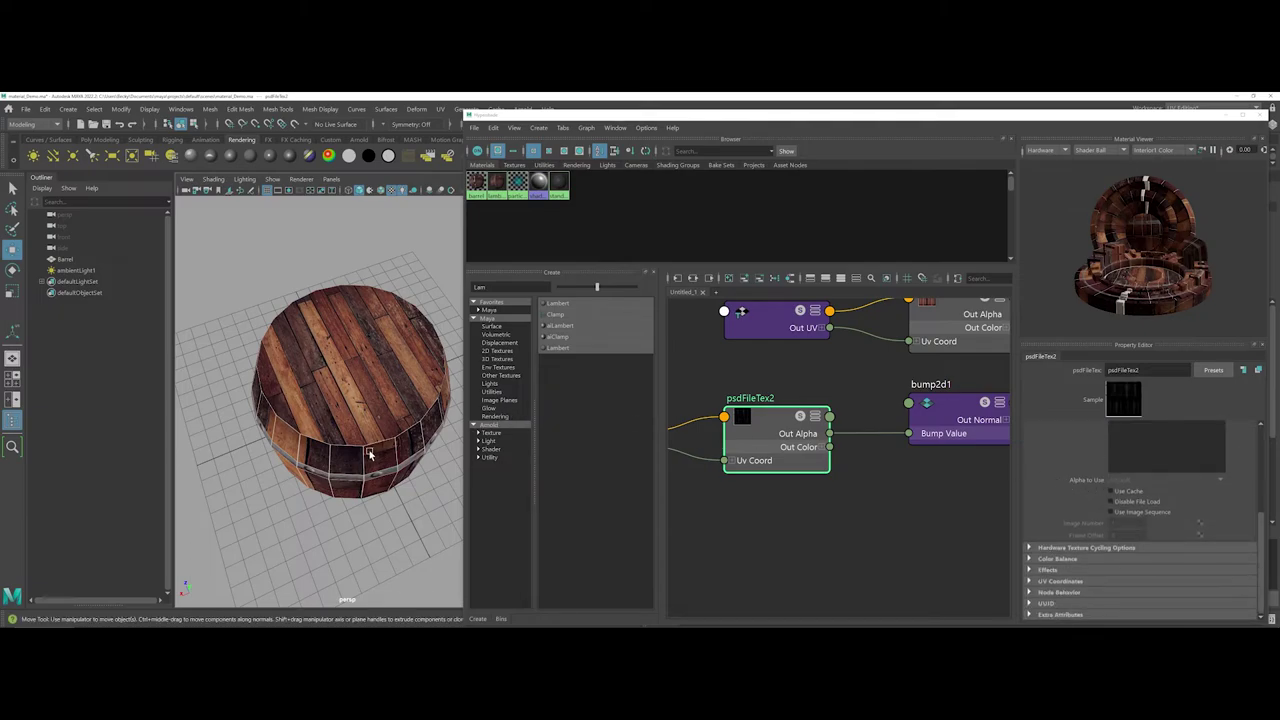
left_click_drag(370, 455, 383, 428, "alt")
scroll(380, 420, "up", 6)
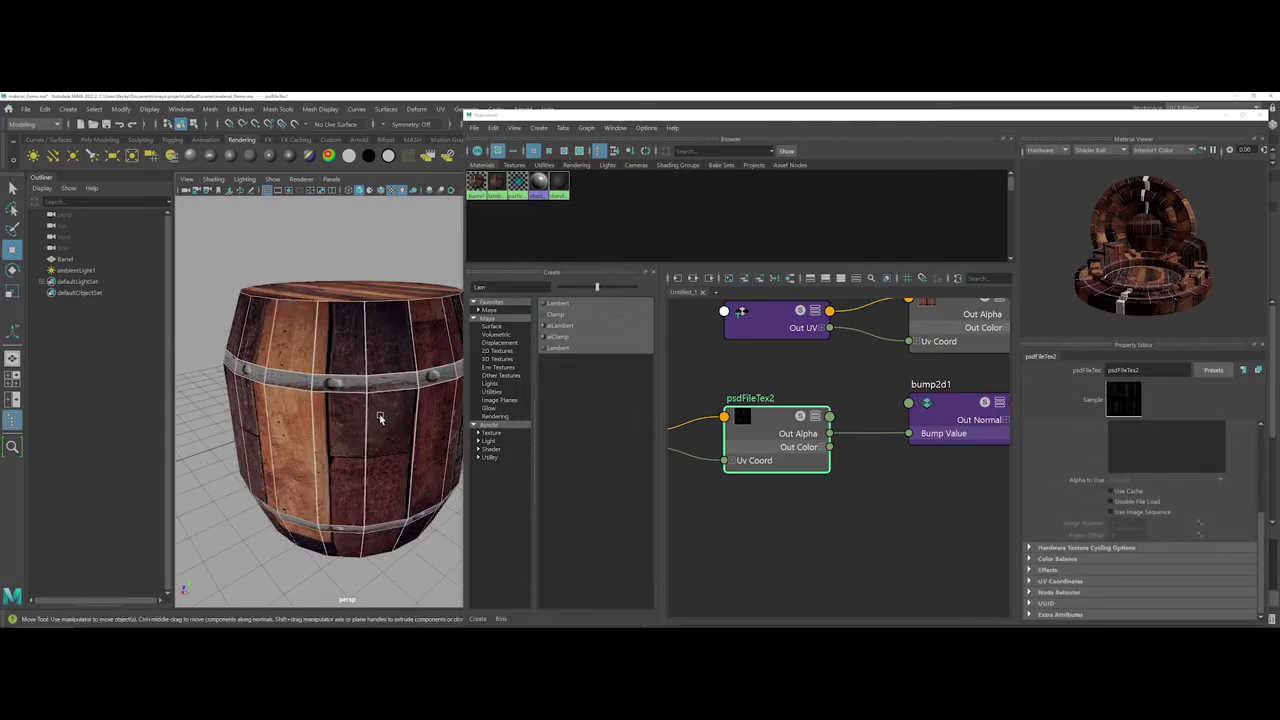
scroll(375, 417, "down", 6)
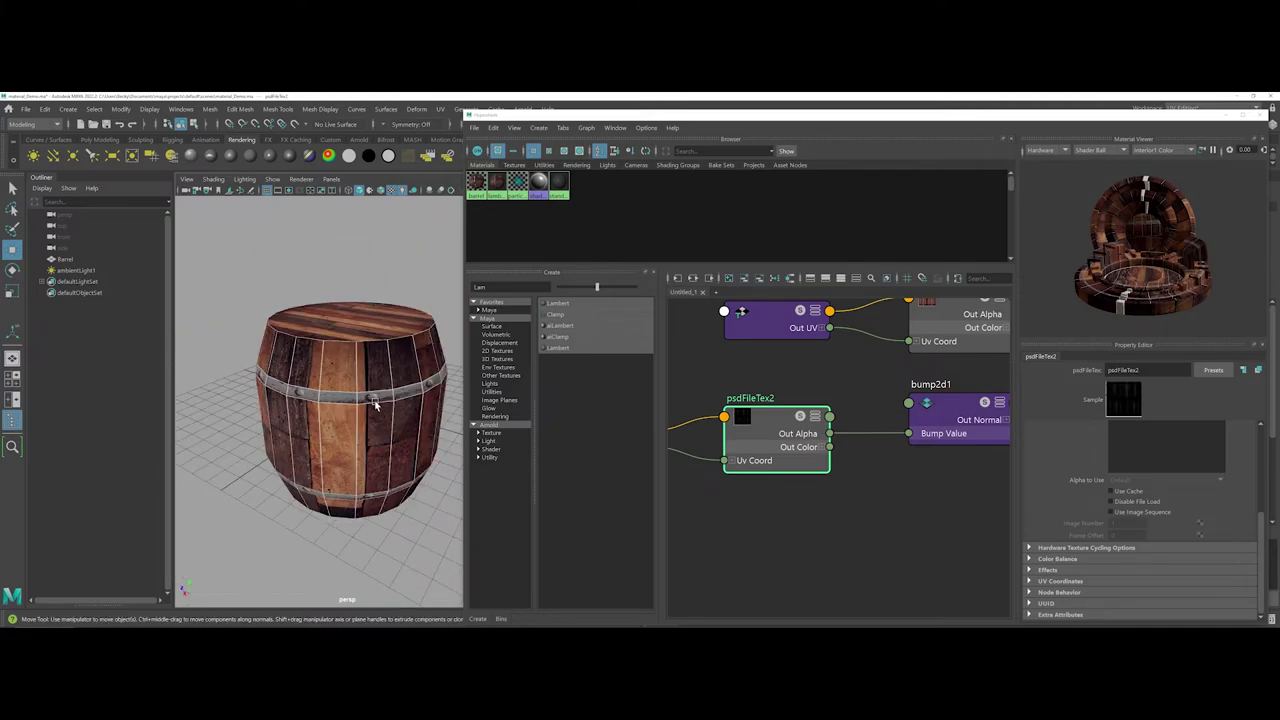
scroll(800, 442, "down", 4)
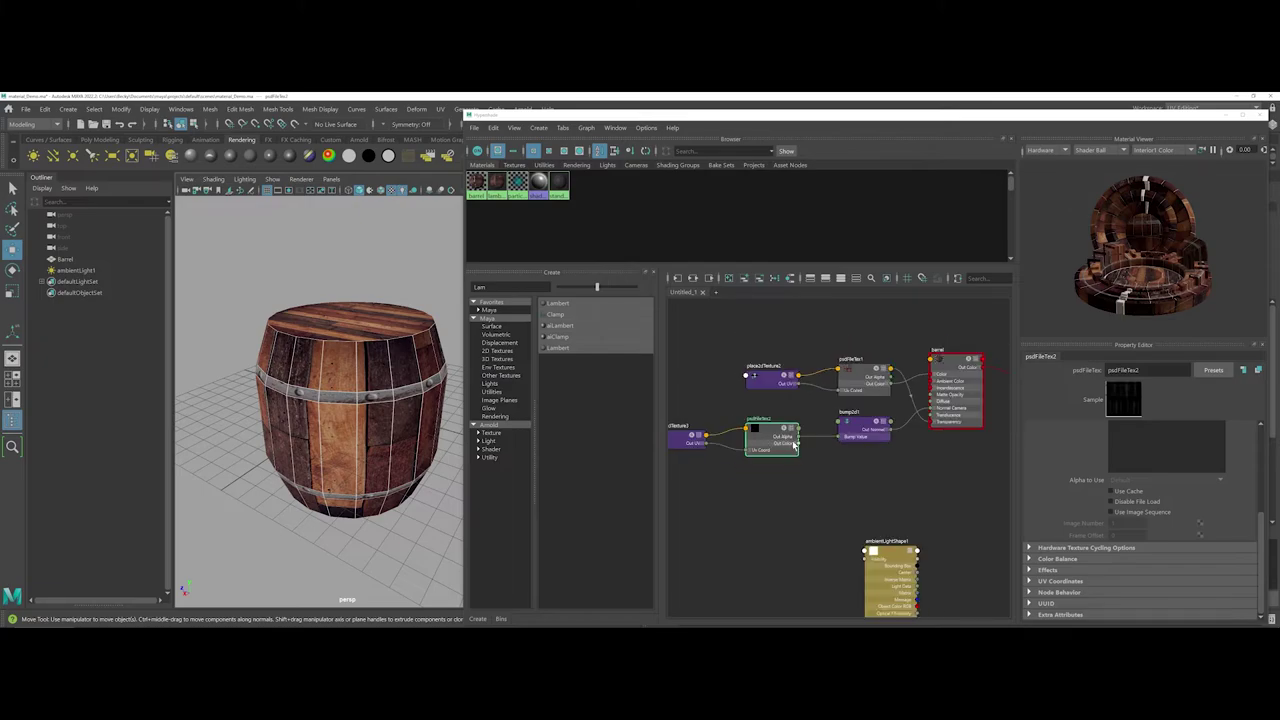
middle_click_drag(857, 459, 762, 488, "alt")
Check that the barrel Lambert's Normal Camera lists psdFileTex2 through bump2d1.
left_click(858, 386)
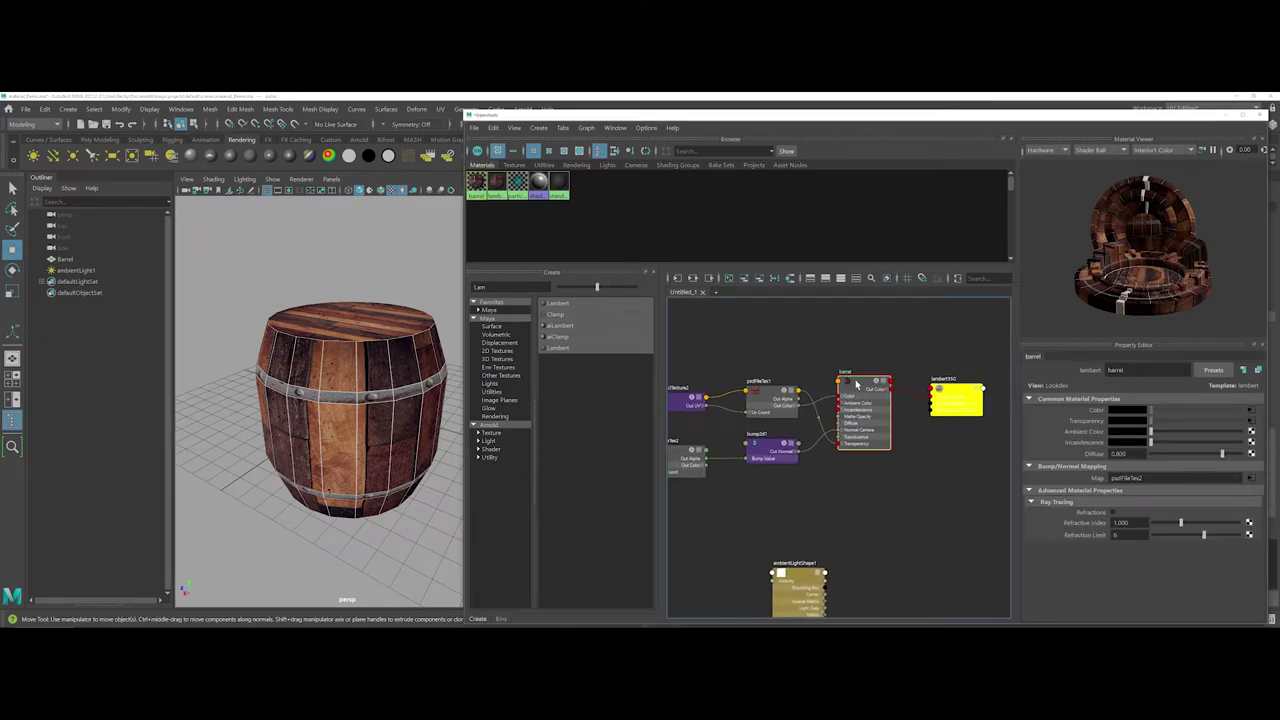
left_click(843, 431)
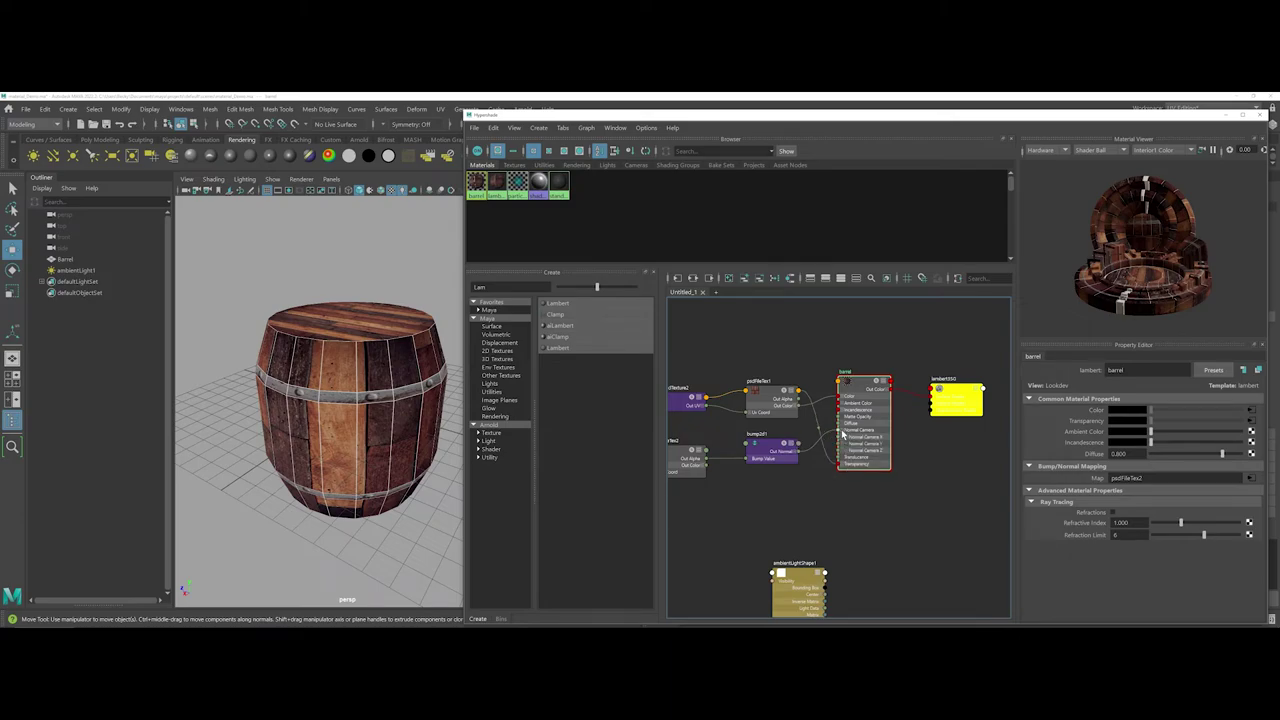
left_click(415, 263)
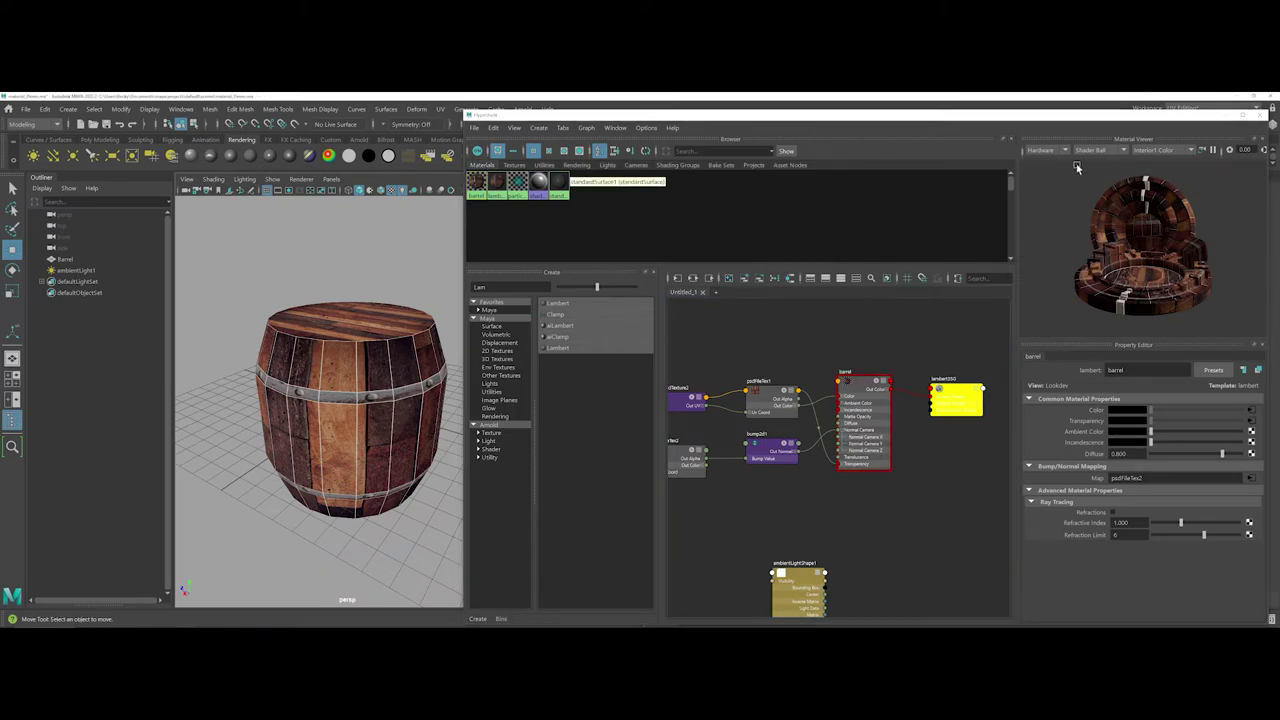
Close the Hypershade, render a test frame of the barrel, then select Barrel to show its UVs.
left_click(1258, 116)
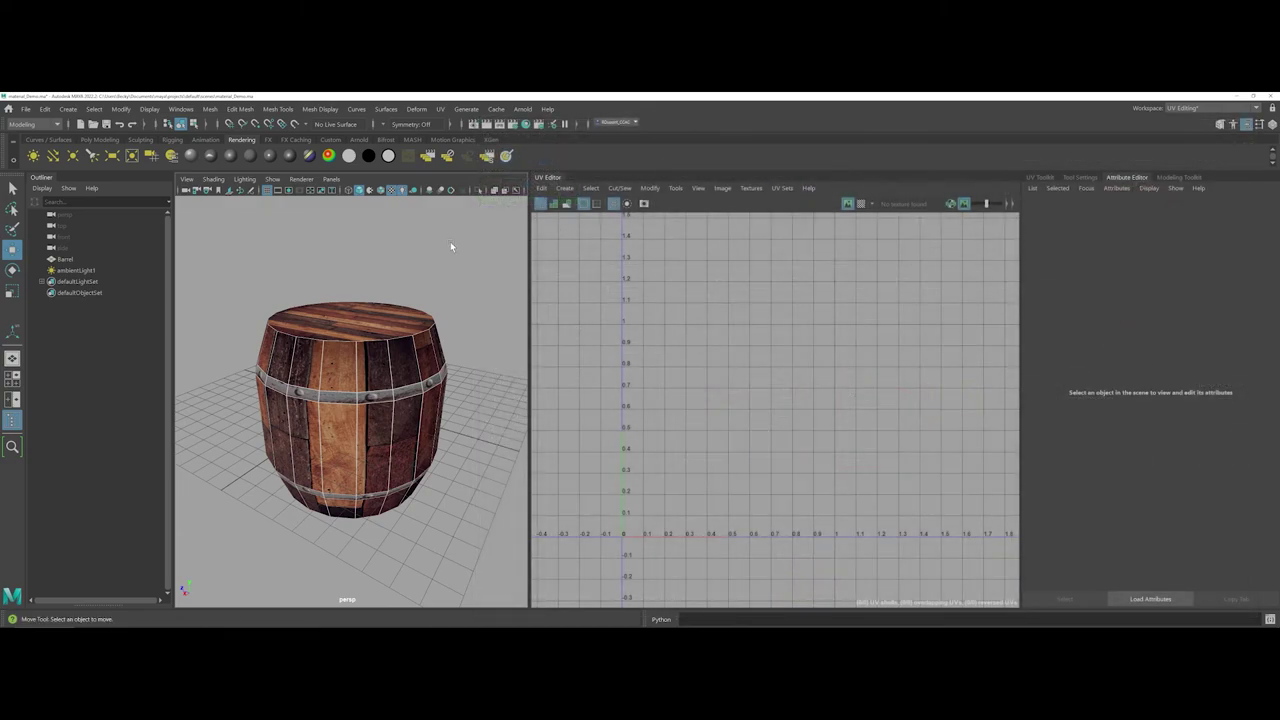
mouse_move(457, 259)
left_mouse_down("alt")
mouse_move(437, 254)
mouse_move(449, 266)
left_mouse_up("alt")
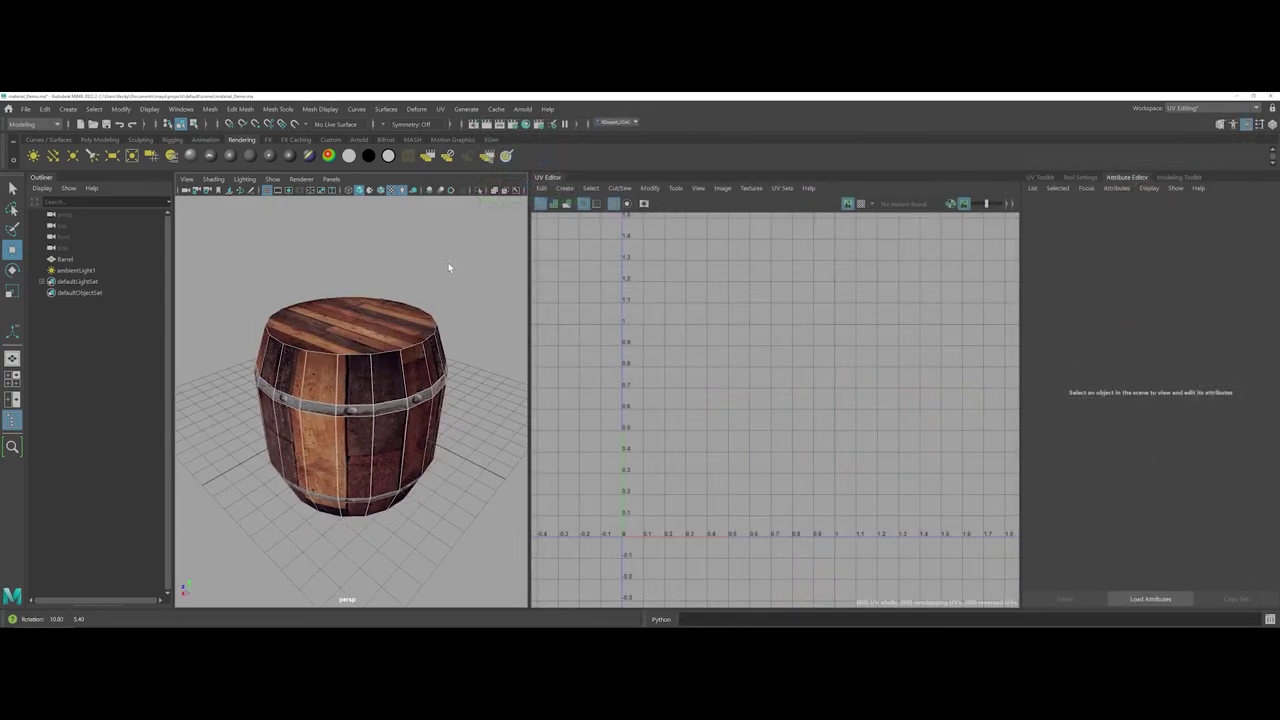
left_click(476, 124)
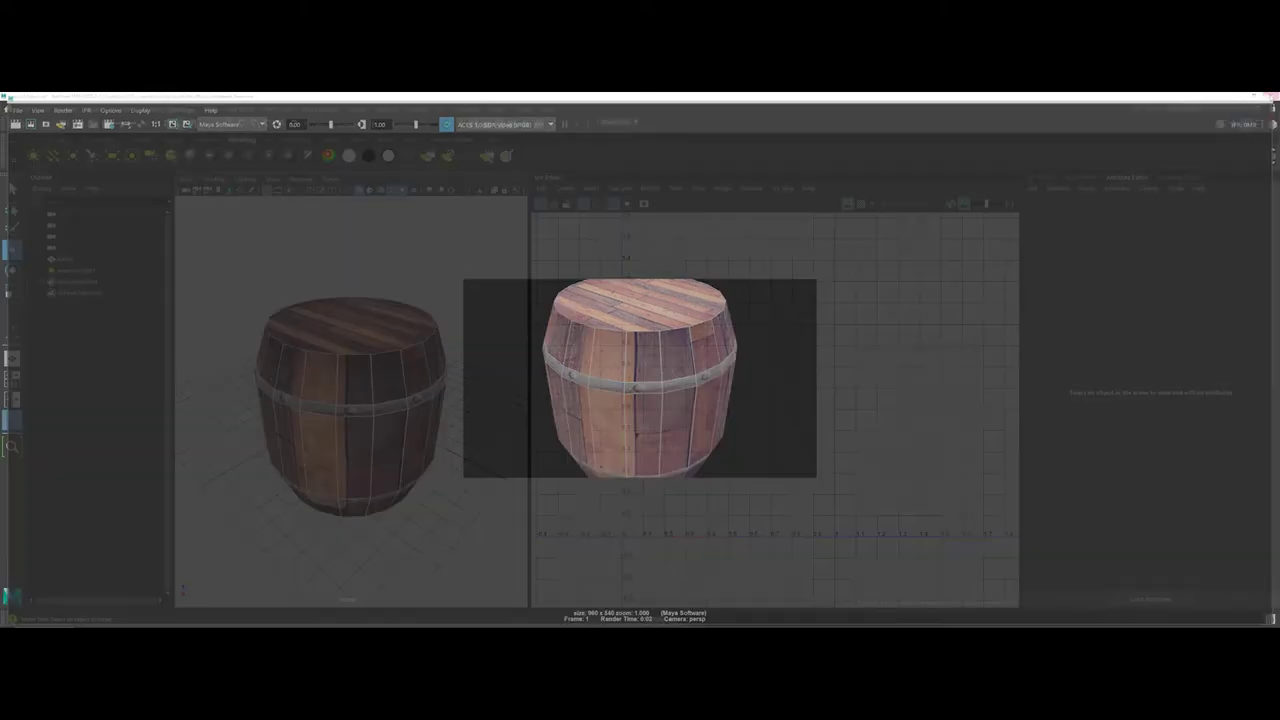
left_click(1270, 96)
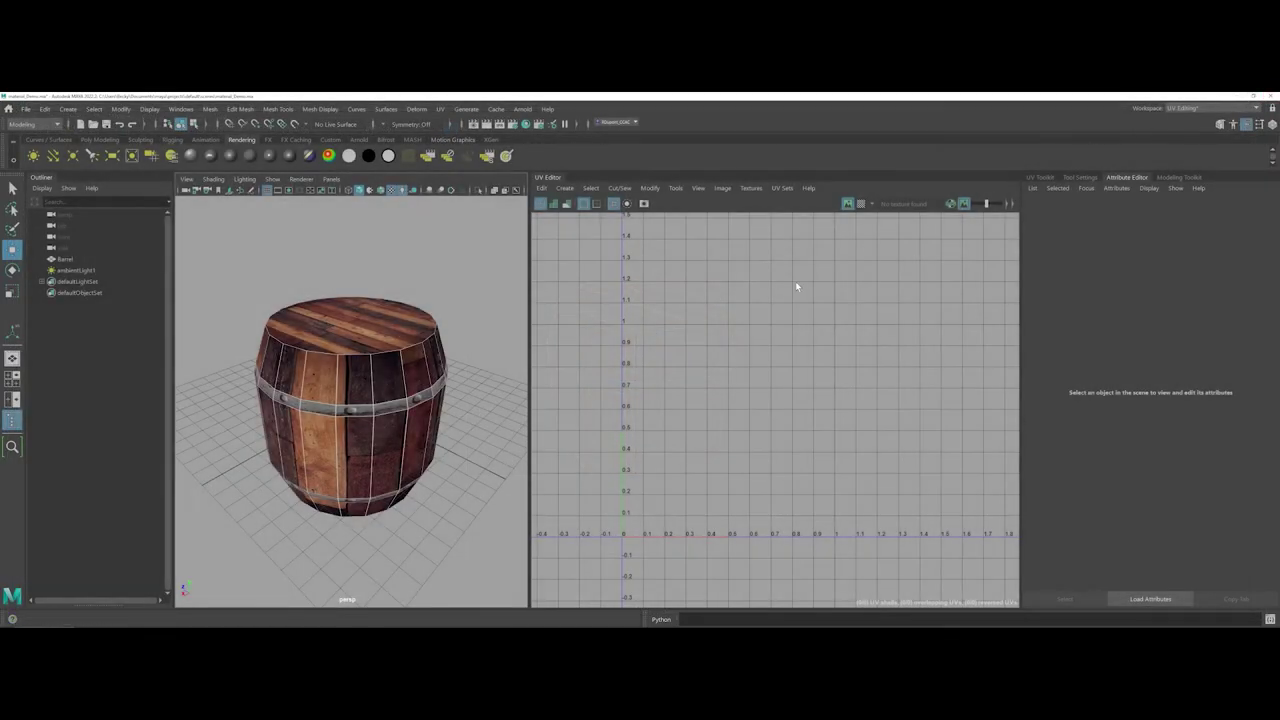
left_click(390, 410)
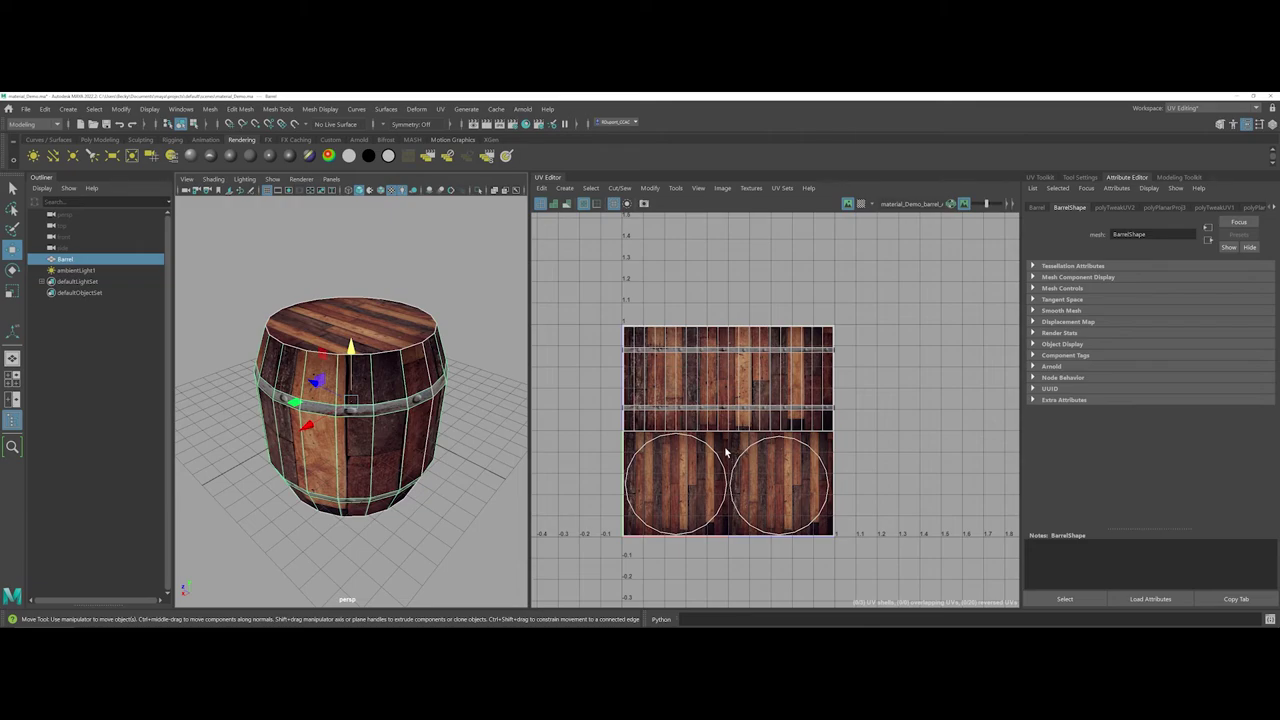
Delete ambientLight1 and create a directional light.
left_click(82, 271)
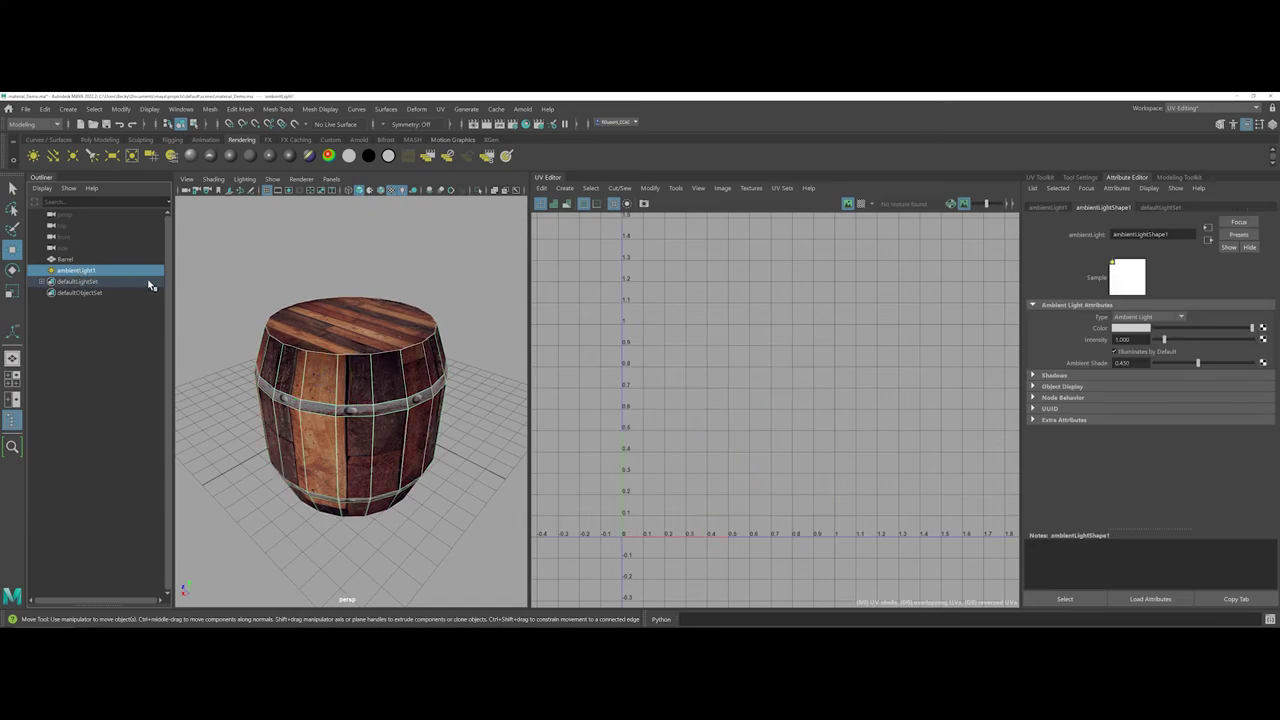
key("Delete")
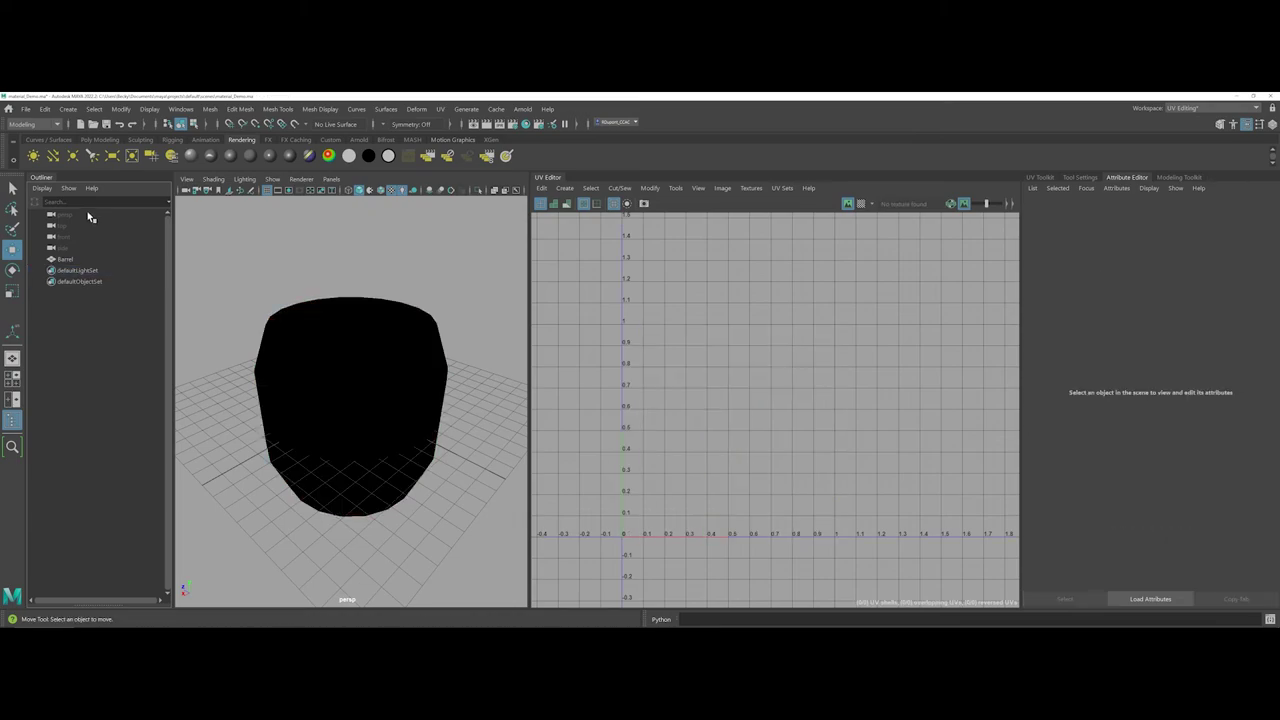
left_click(53, 155)
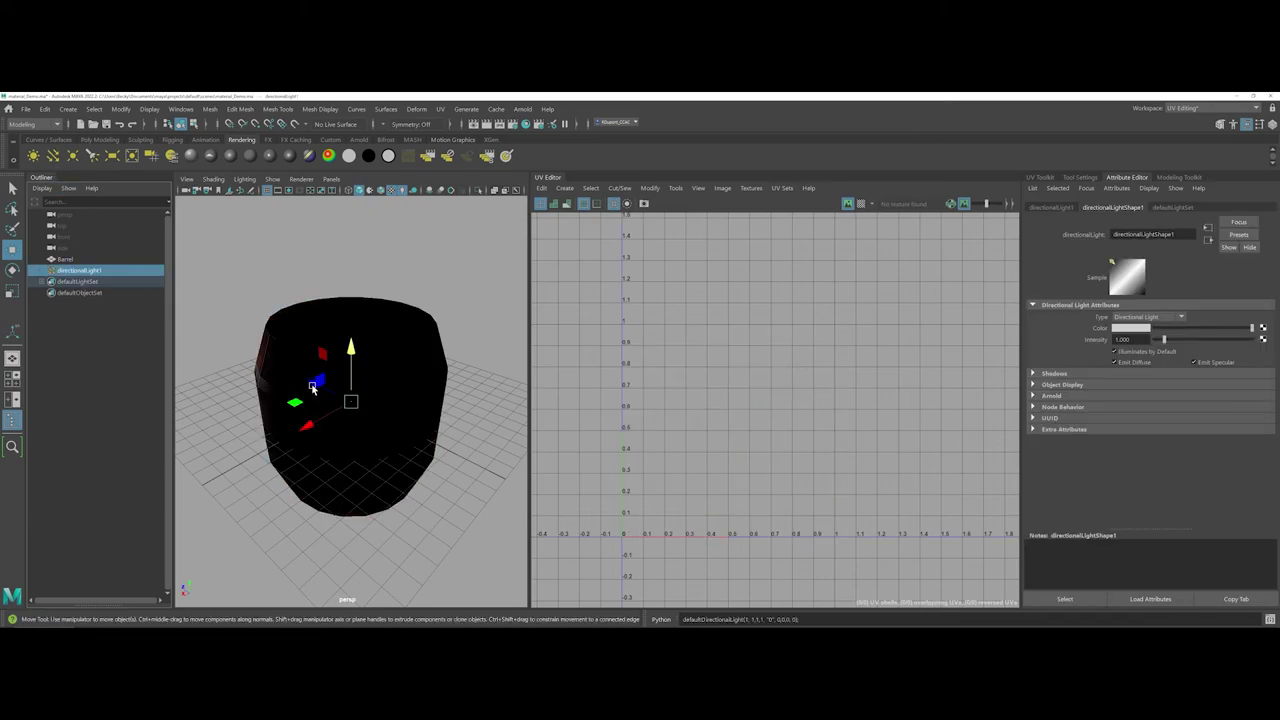
Tilt the directional light down onto the barrel and raise it above.
key("w")
scroll(440, 461, "down", 5)
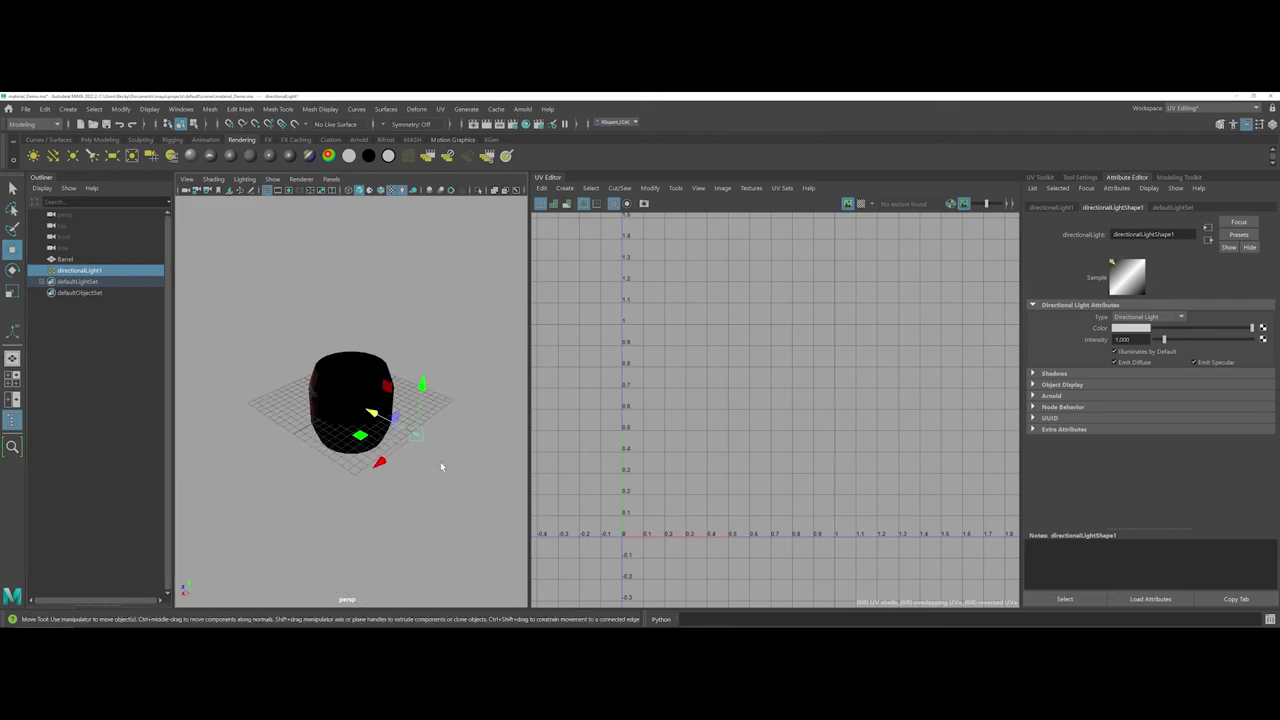
key("e")
left_click_drag(425, 458, 452, 504)
key("w")
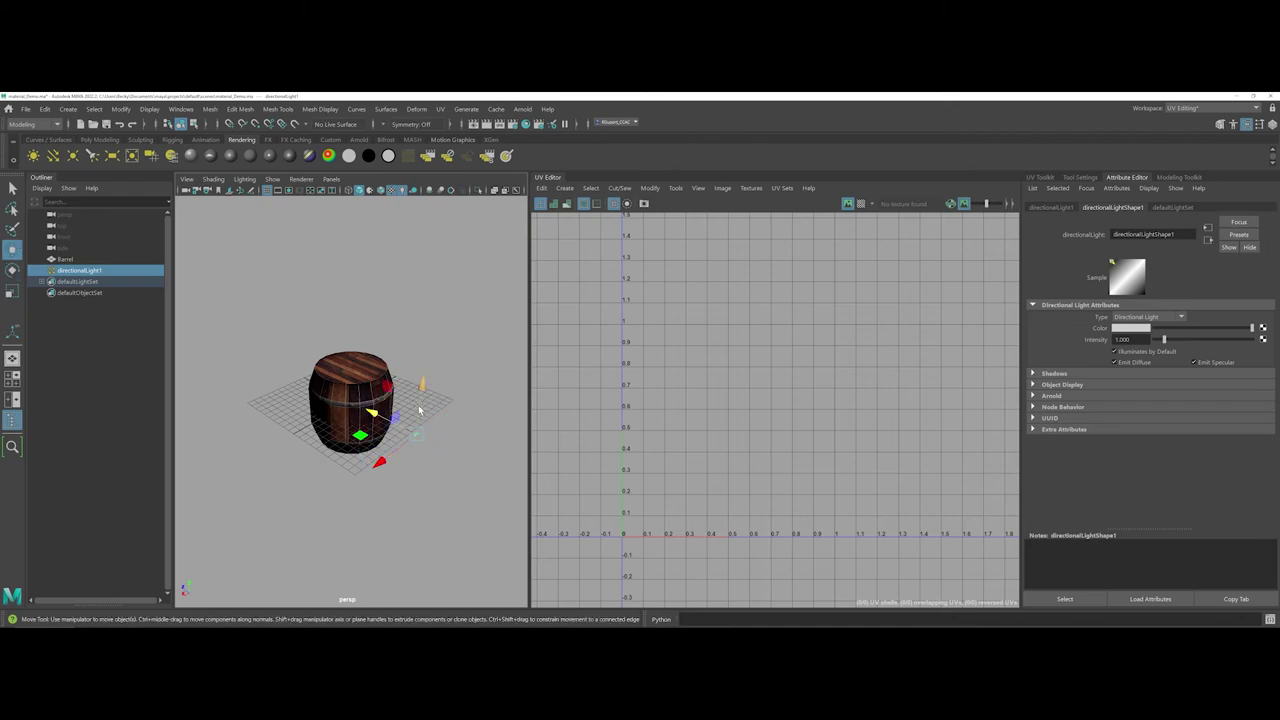
scroll(396, 366, "up", 5)
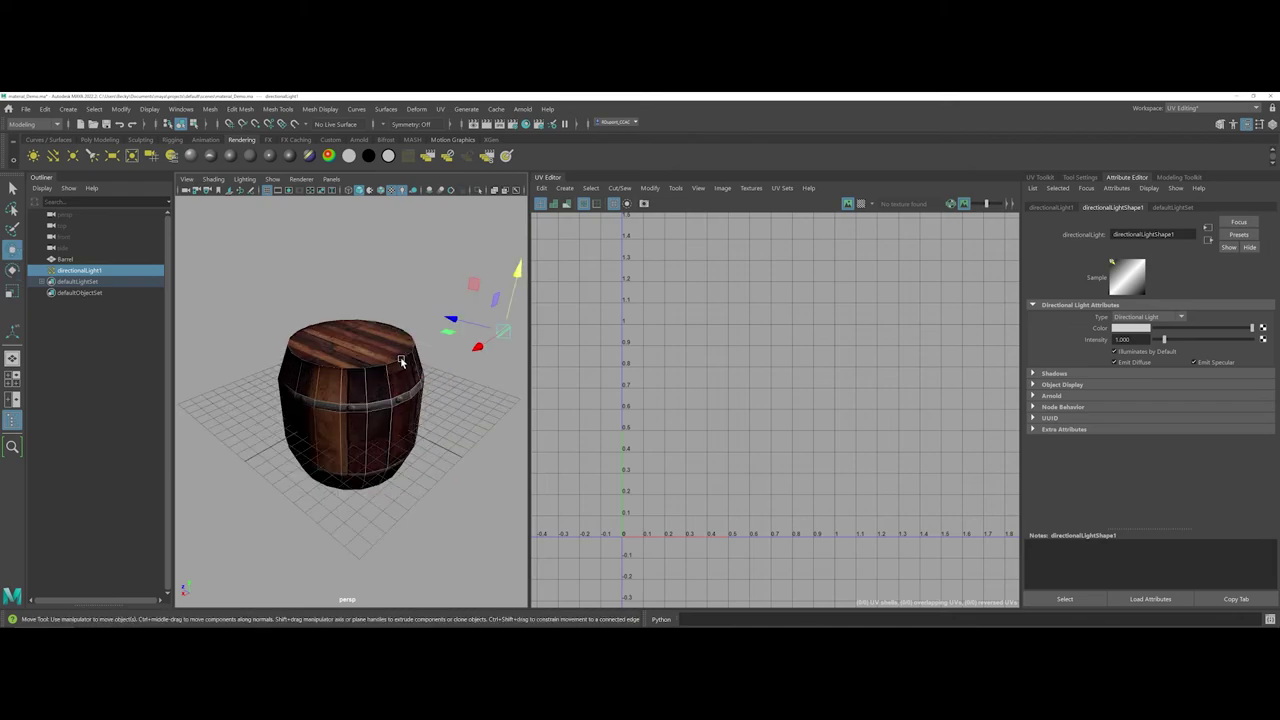
left_click_drag(518, 280, 461, 293)
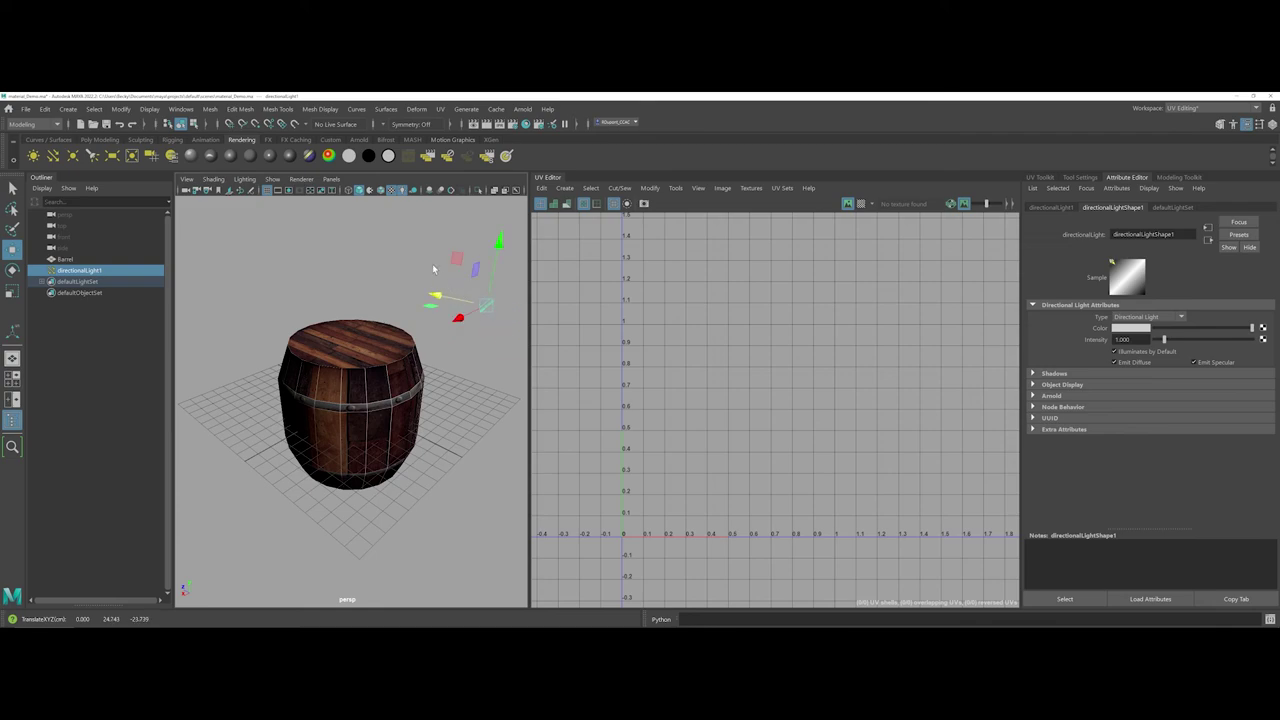
Re-render the barrel in Render View with the new directional light.
left_click(473, 124)
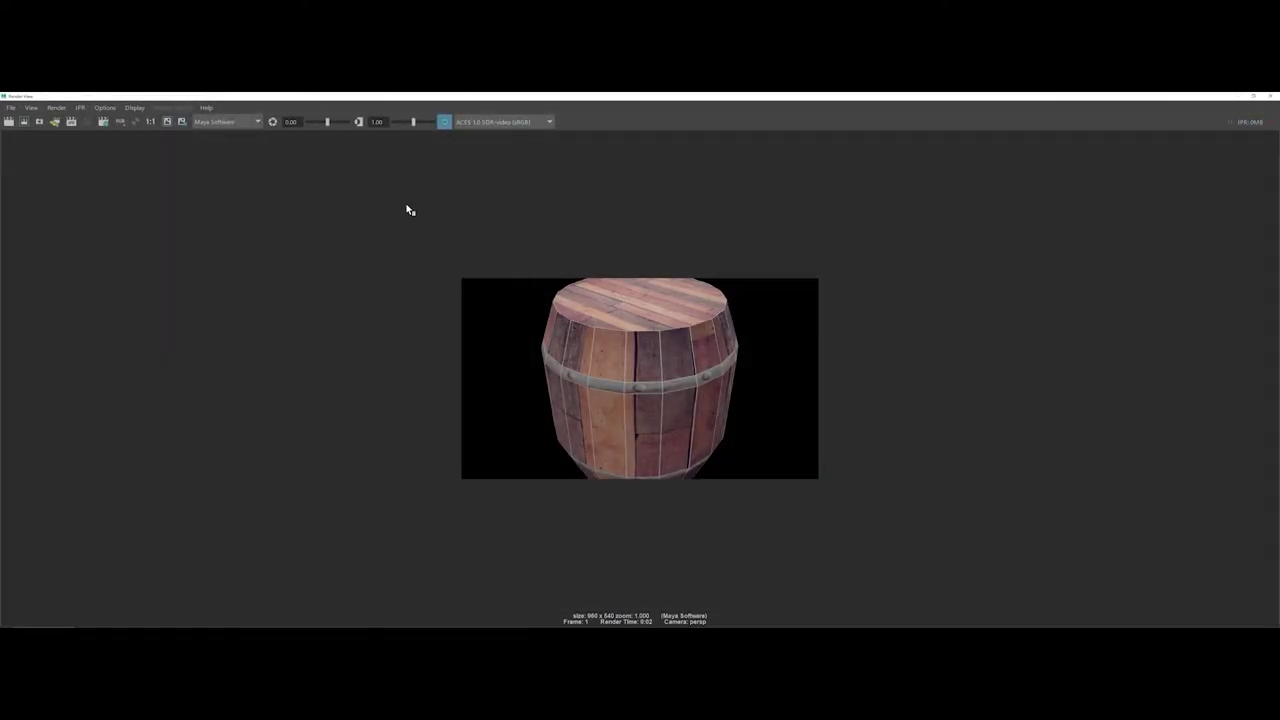
left_click(8, 122)
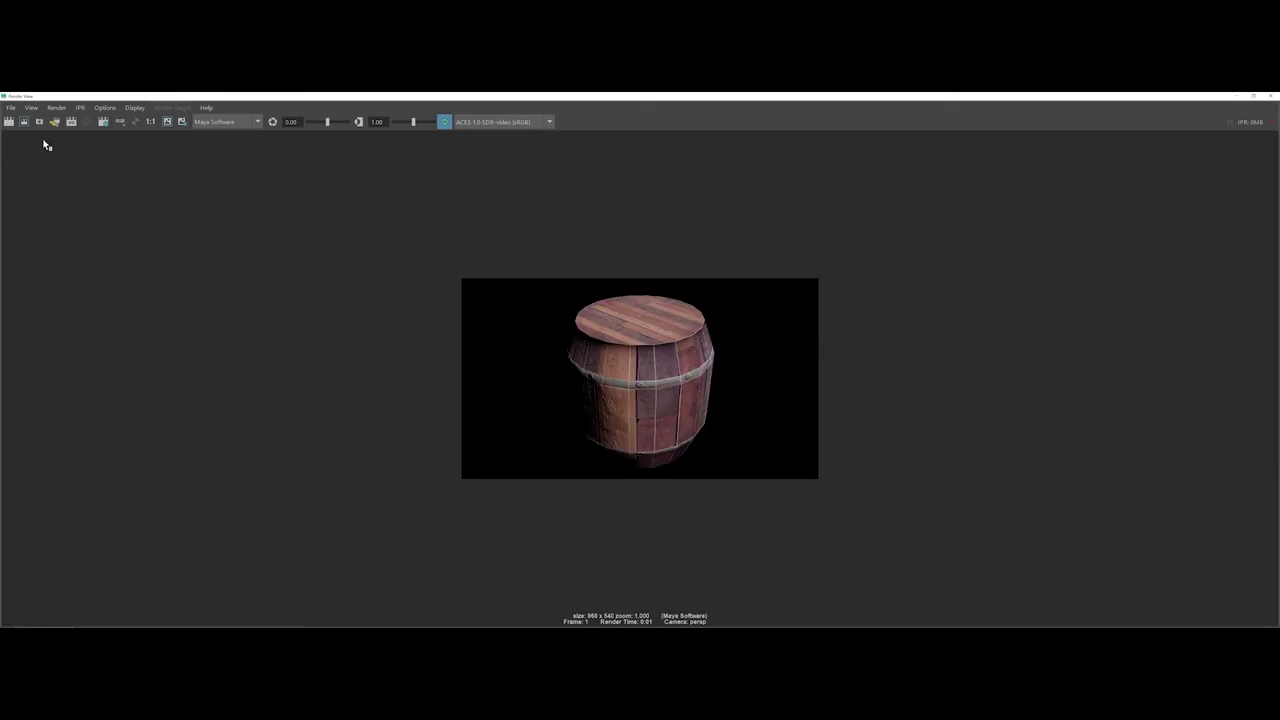